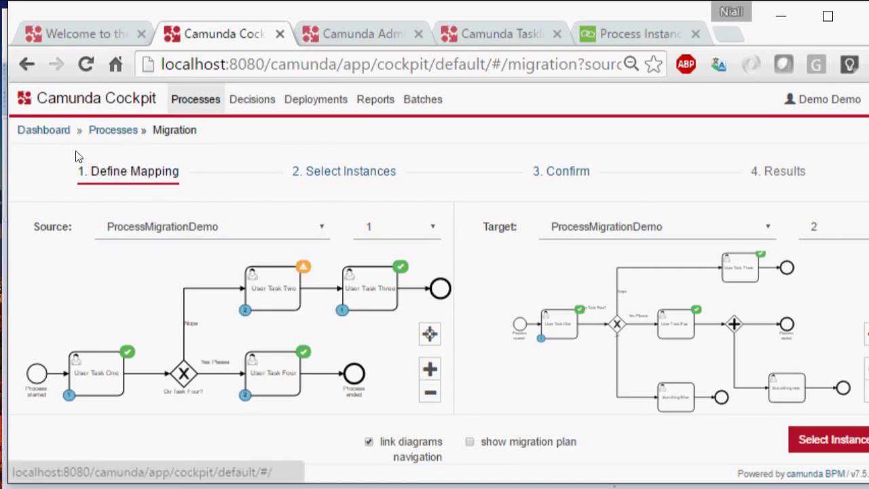
Step: Go back to the ProcessMigrationDemo version 1 definition page and reopen the migration from its running instances
left_click(27, 64)
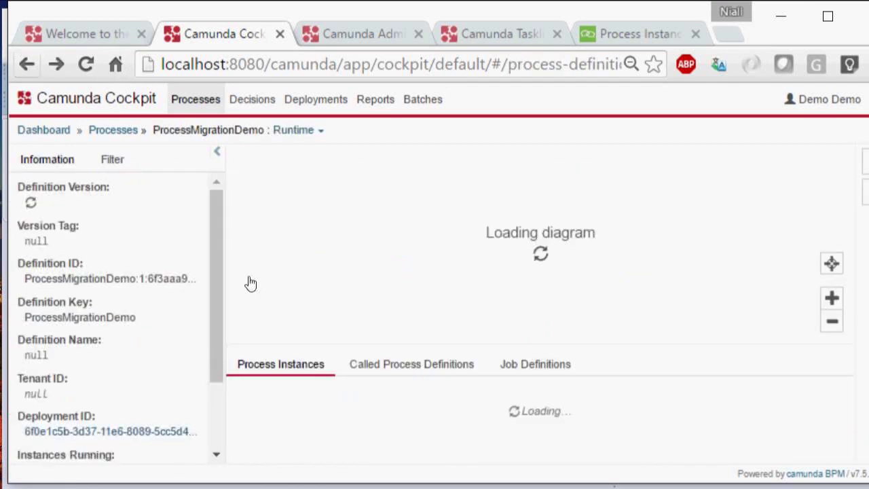
scroll(87, 244, "down", 3)
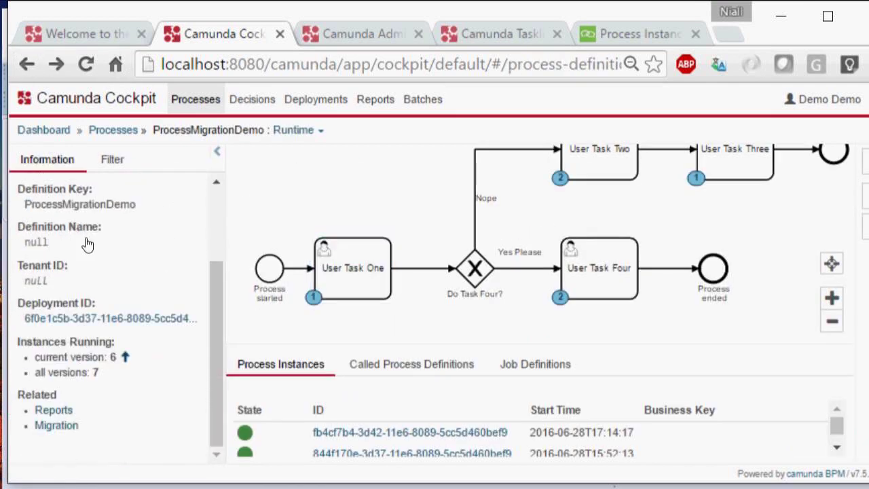
left_click(125, 357)
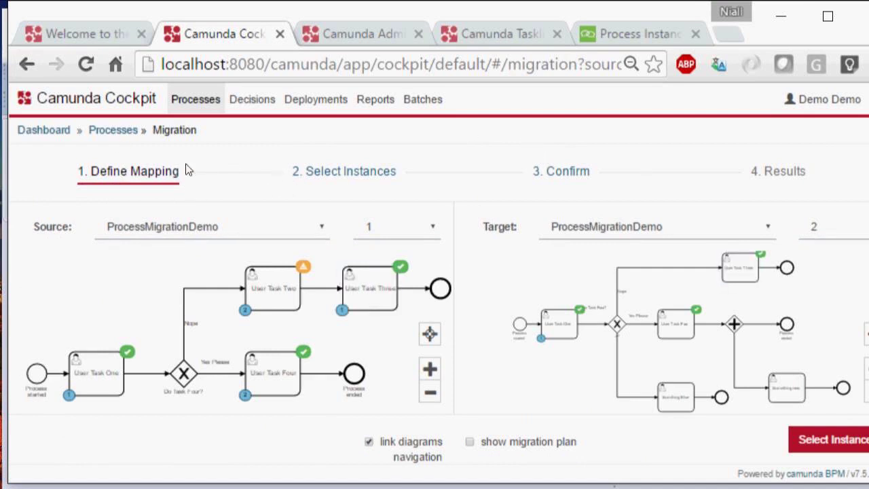
Step: Switch the migration source to Invoice Receipt, and set it back to ProcessMigrationDemo
key("alt+Down")
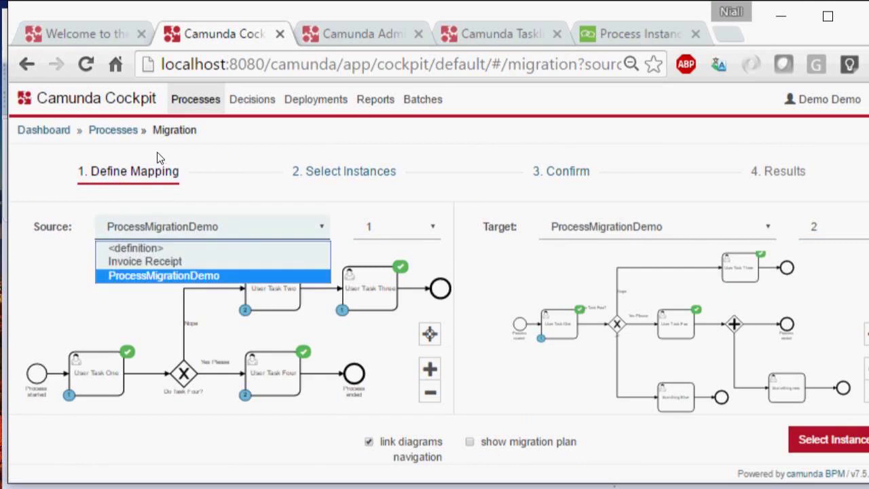
key("Up")
key("Return")
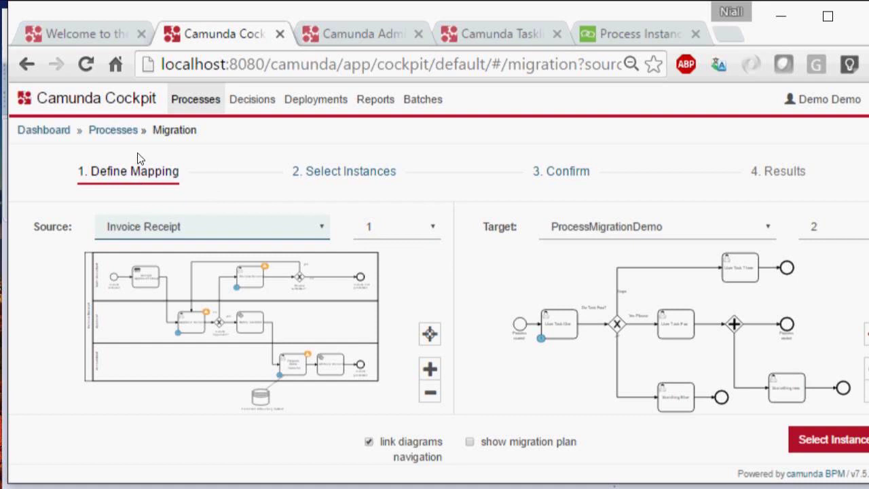
key("alt+Down")
key("Down")
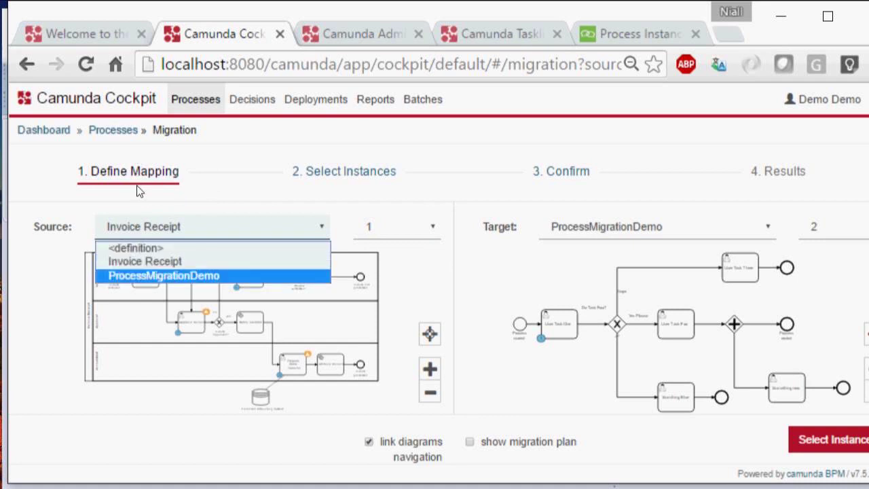
key("Return")
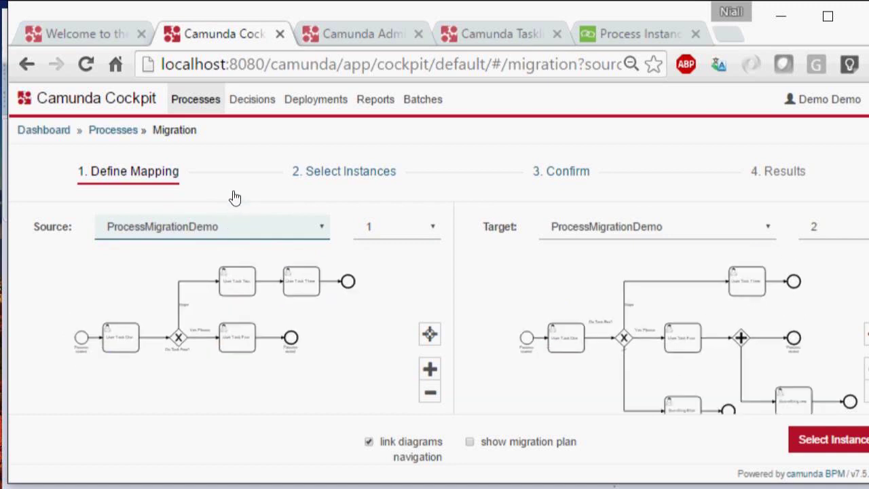
Step: Show the migration plan so connections link the matching source and target user tasks
key("Tab")
key("Tab")
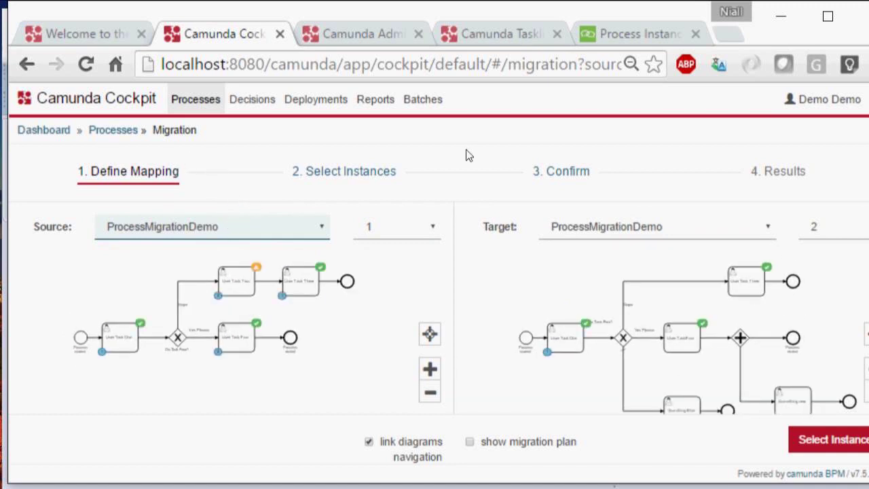
left_click(435, 233)
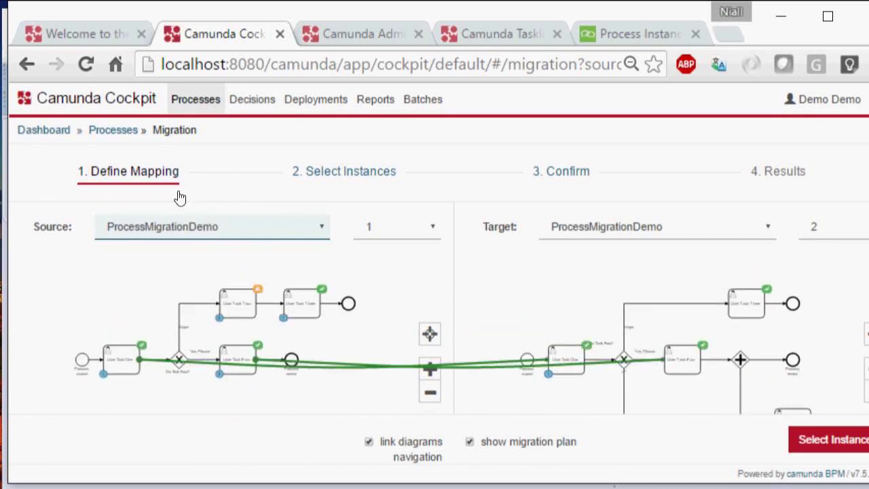
left_click(315, 299)
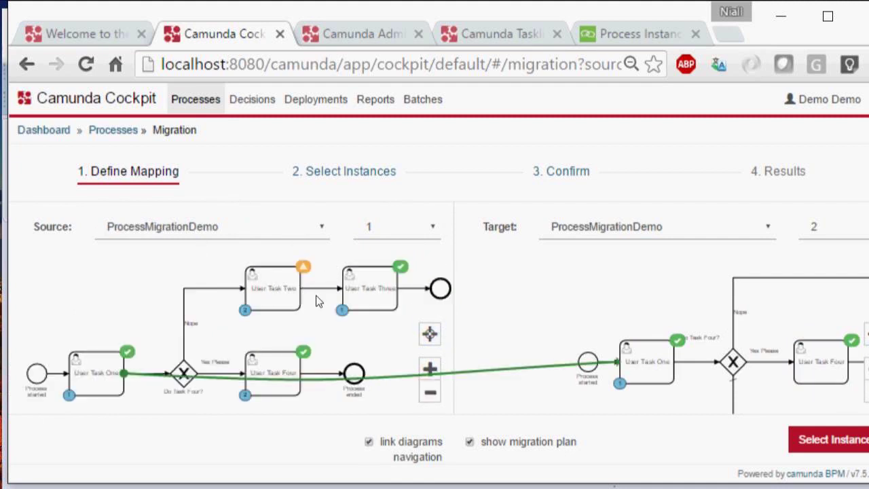
scroll(277, 250, "down", 3)
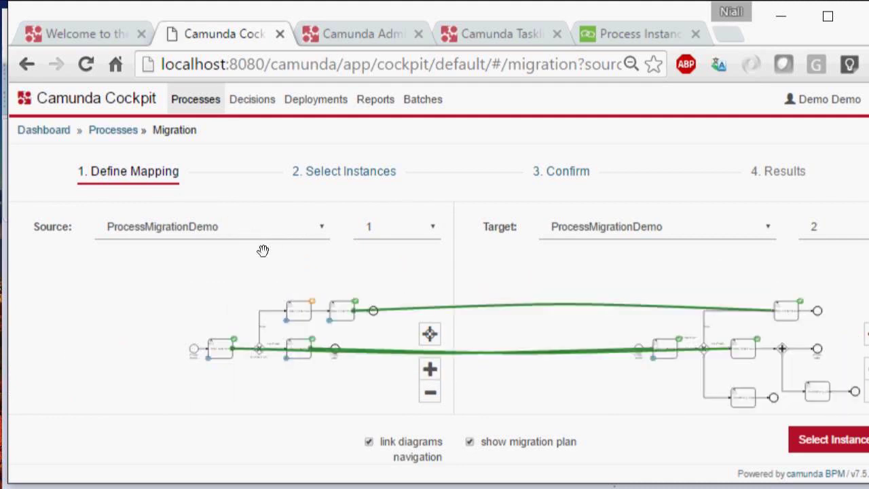
left_click_drag(263, 251, 220, 245)
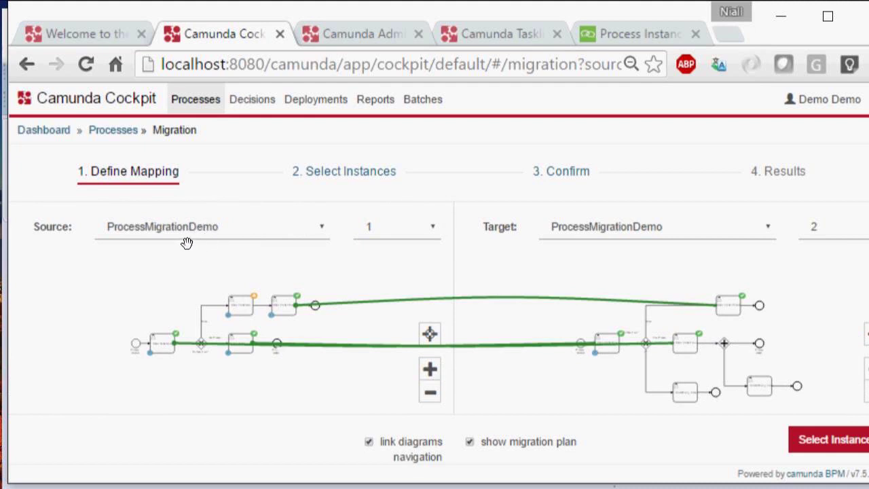
Step: Try to map source User Task Three to the parallel gateway in the target diagram
scroll(187, 243, "up", 5)
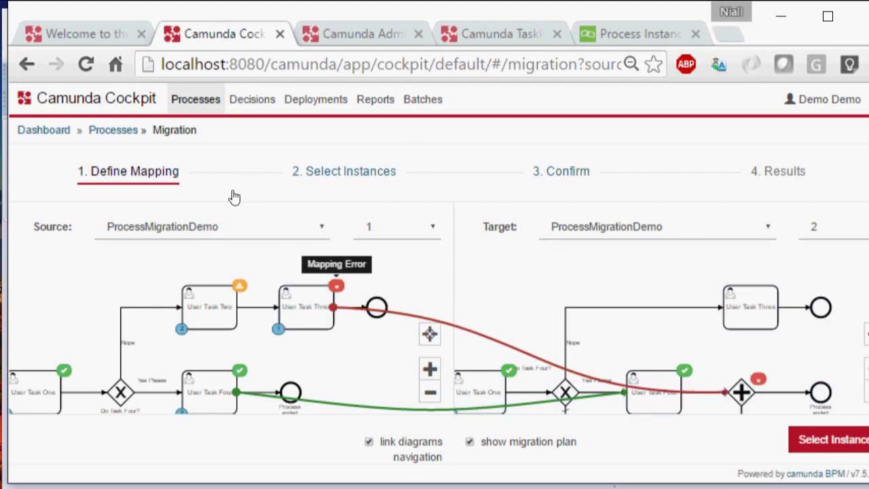
left_click_drag(258, 242, 178, 245)
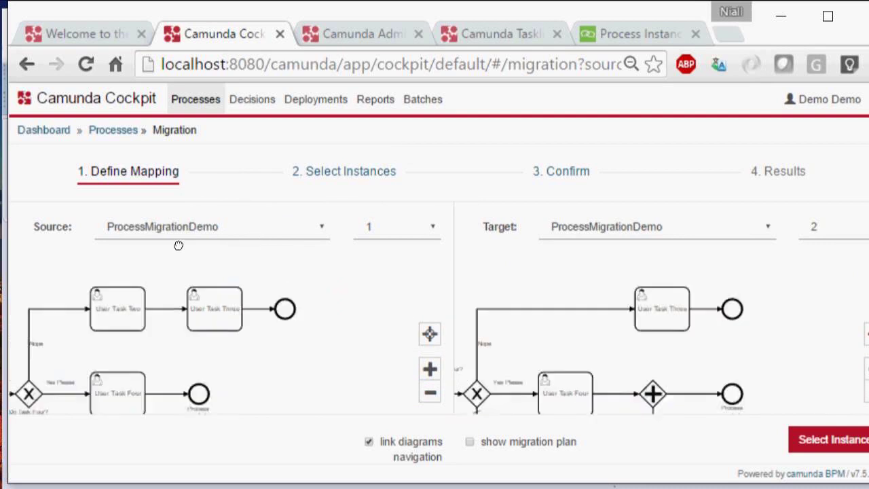
scroll(178, 245, "up", 3)
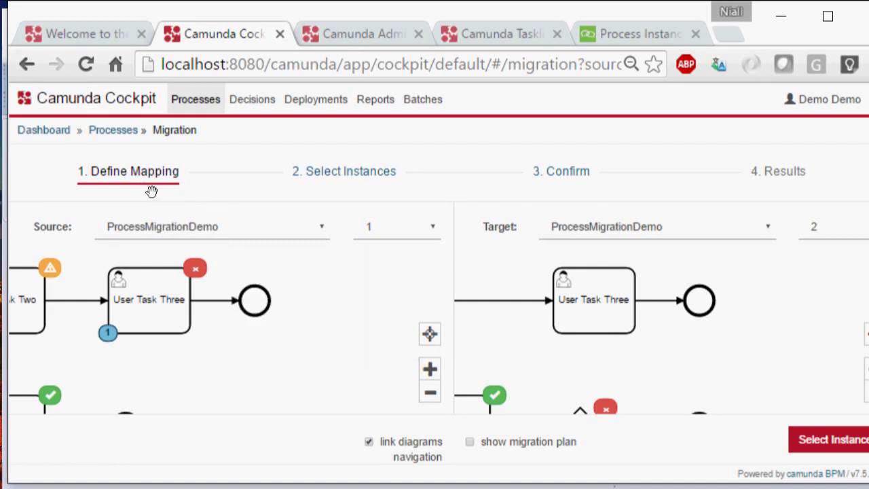
Step: Map User Task One to Something new, User Task Two to Somthing Else and User Task Three to User Task Three, and continue to instance selection
scroll(188, 319, "down", 3)
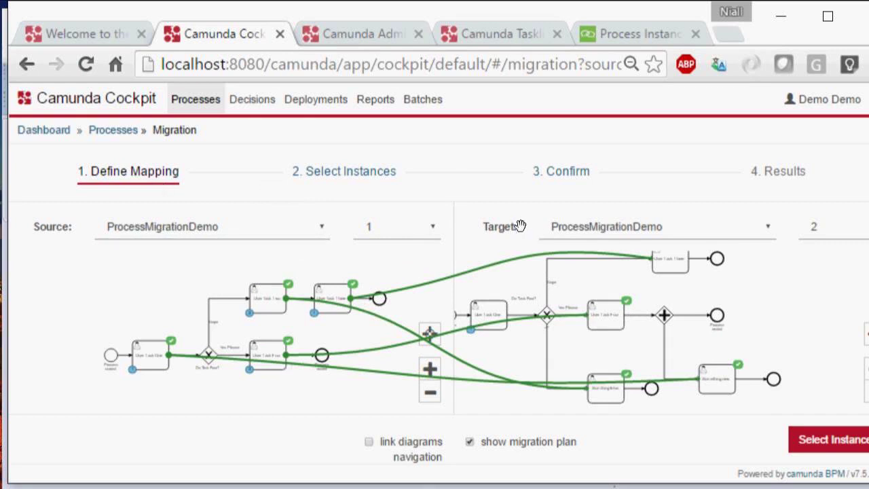
key("Return")
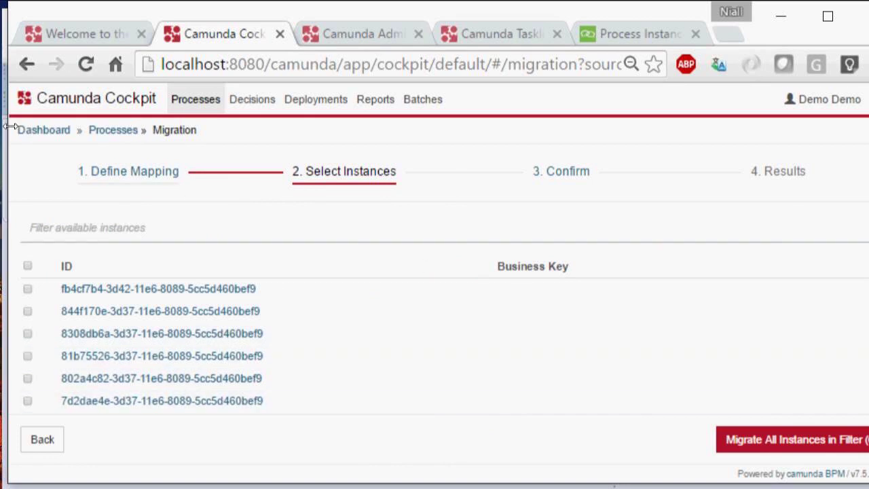
Step: Look through the criteria offered for filtering the available process instances, and close the list without choosing one
key("Tab")
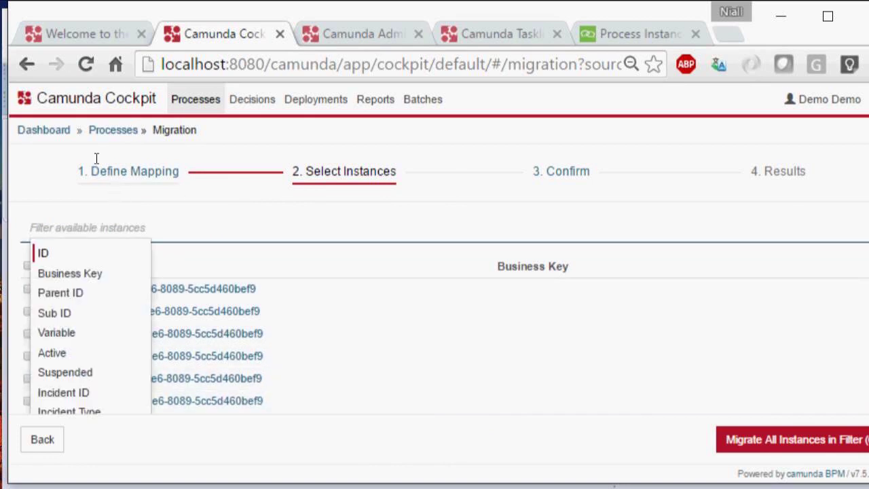
key("Down")
key("Down")
key("Down")
key("Down")
key("Down")
key("Down")
key("Down")
key("Down")
key("Down")
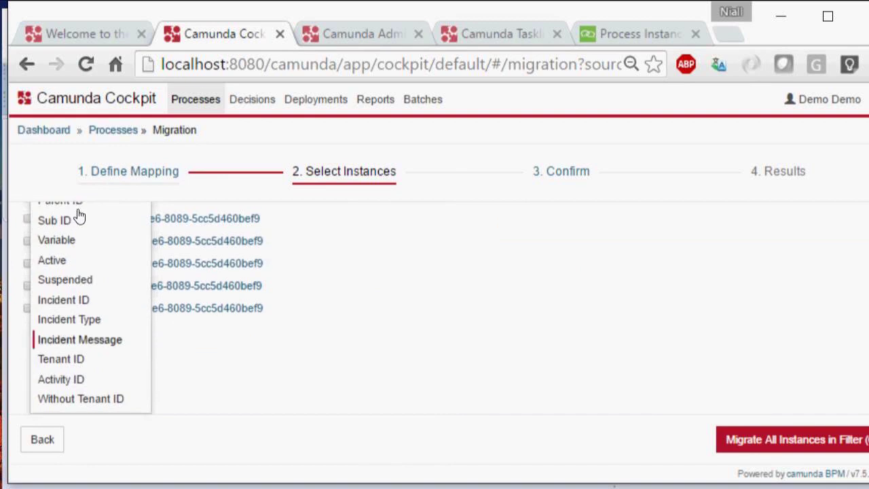
key("Up")
key("Up")
key("Up")
key("Up")
key("Up")
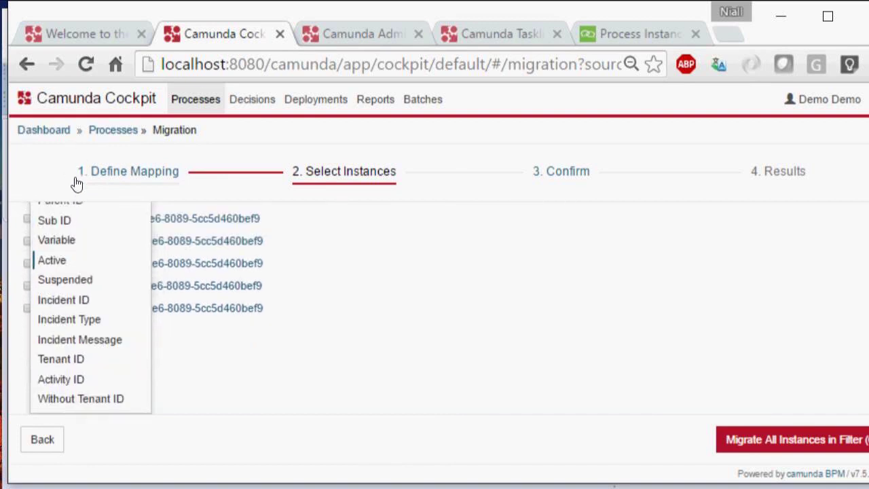
key("Down")
key("Down")
key("Down")
key("Down")
key("Down")
key("Down")
key("Down")
key("Down")
key("Up")
key("Up")
key("Down")
key("Up")
key("Up")
key("Up")
key("Up")
key("Down")
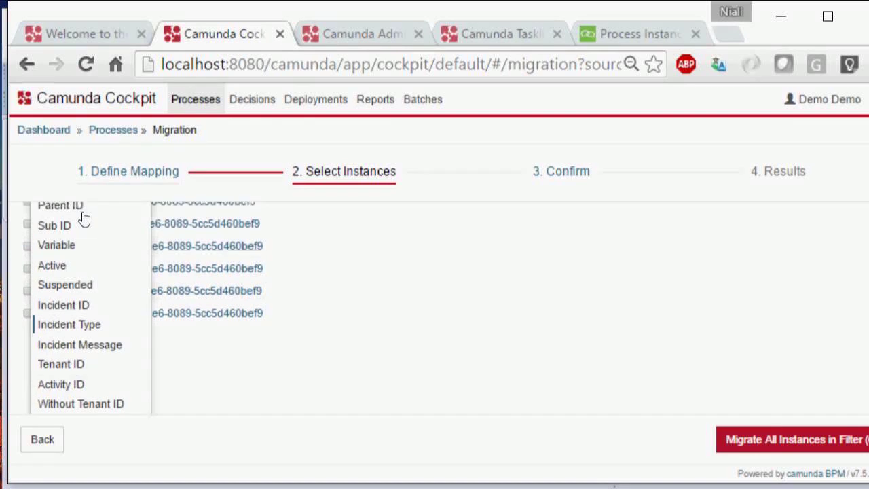
key("Up")
key("Up")
key("Up")
key("Up")
key("Up")
key("Up")
key("Up")
key("Up")
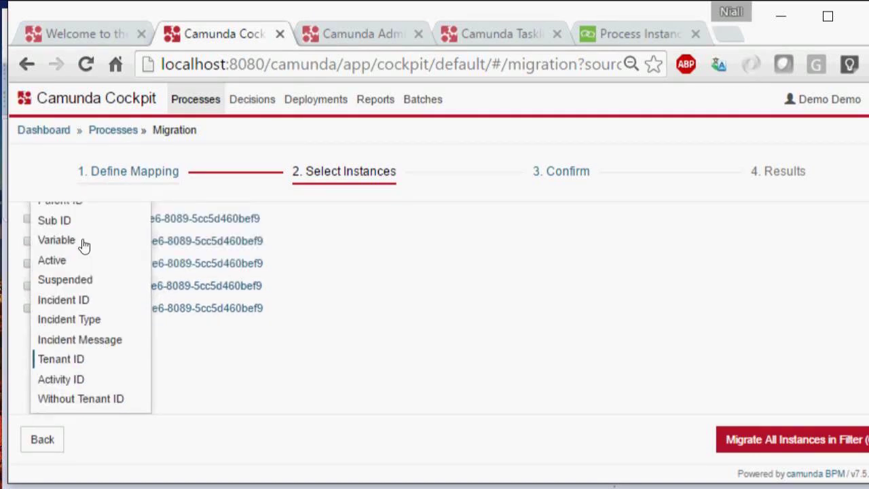
key("Up")
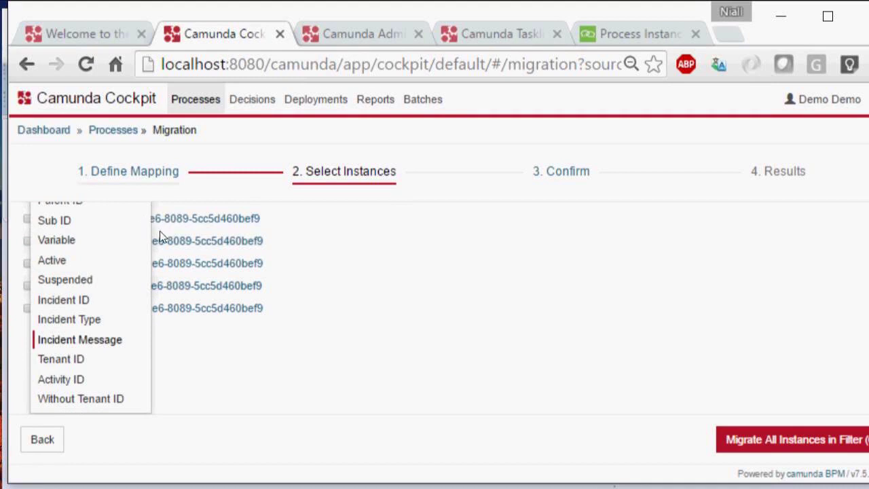
key("Escape")
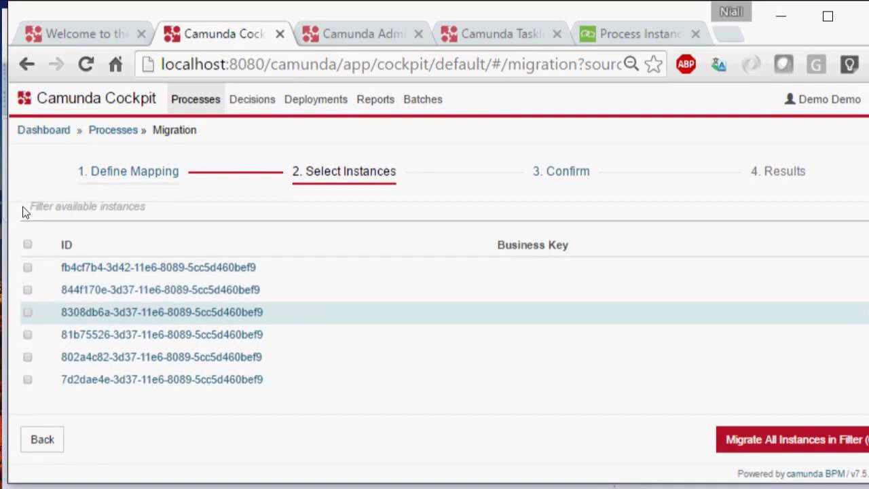
Step: Select the first, second, fourth and sixth process instances and continue to the migration confirmation
left_click(27, 289)
left_click(28, 334)
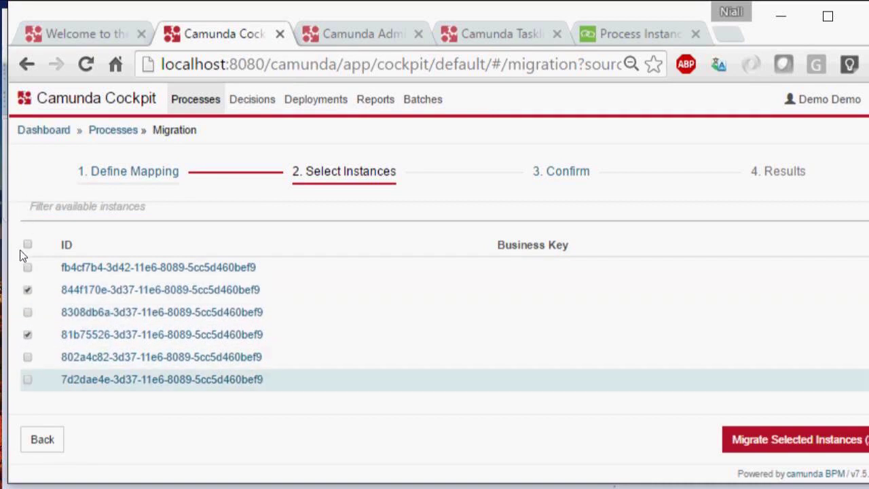
key("space")
key("Up")
key("Up")
key("Up")
key("Up")
key("Up")
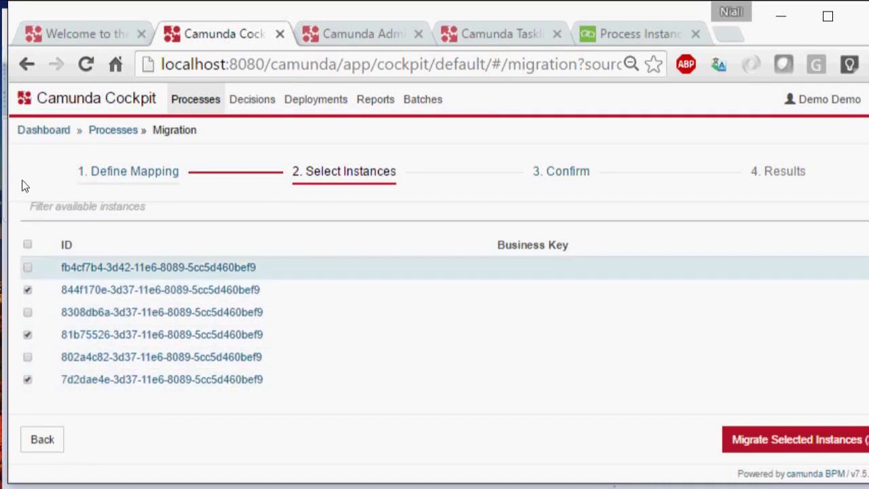
key("space")
key("Down")
key("Down")
key("Down")
key("Down")
key("Down")
key("Tab")
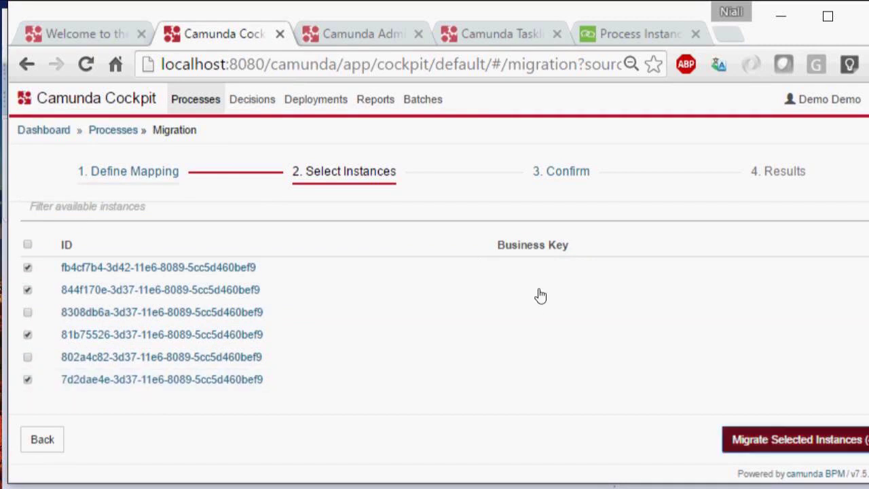
key("Return")
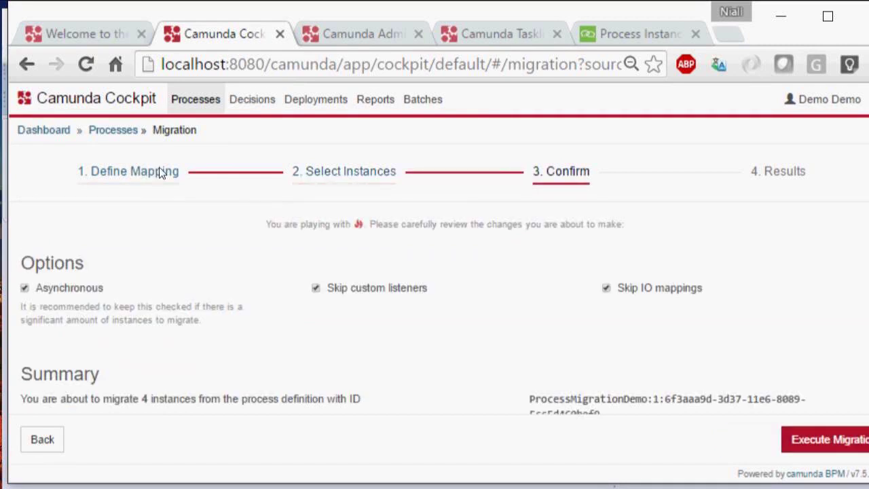
Step: Review the migration options, the source and target definitions, and the source-to-target activity mapping in the summary
scroll(145, 171, "down", 3)
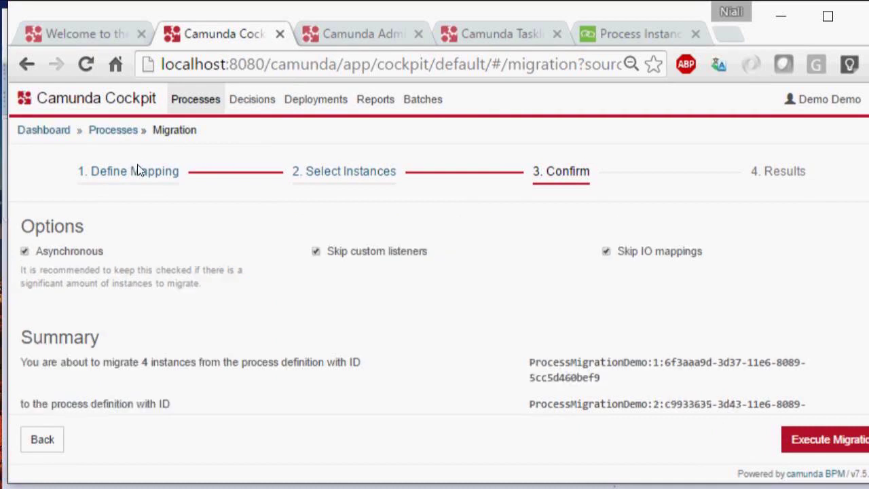
scroll(139, 170, "up", 1)
scroll(140, 170, "up", 2)
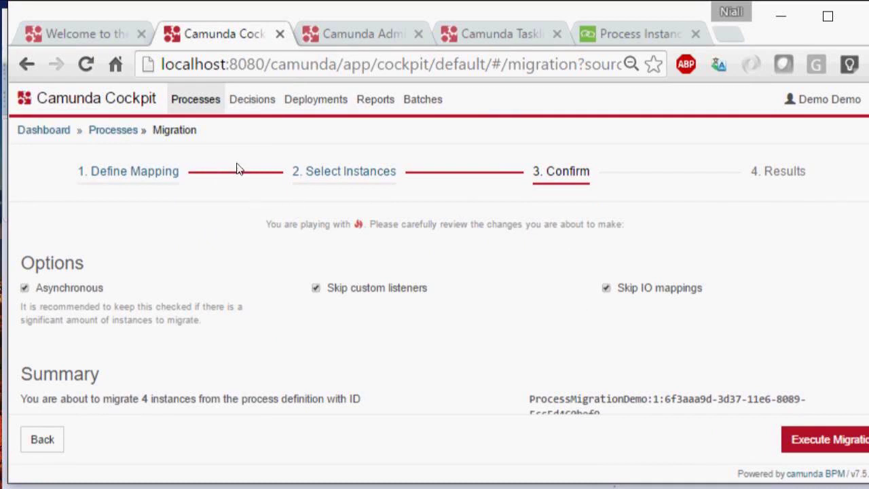
left_click_drag(165, 147, 279, 155)
left_click(279, 155)
scroll(98, 204, "down", 3)
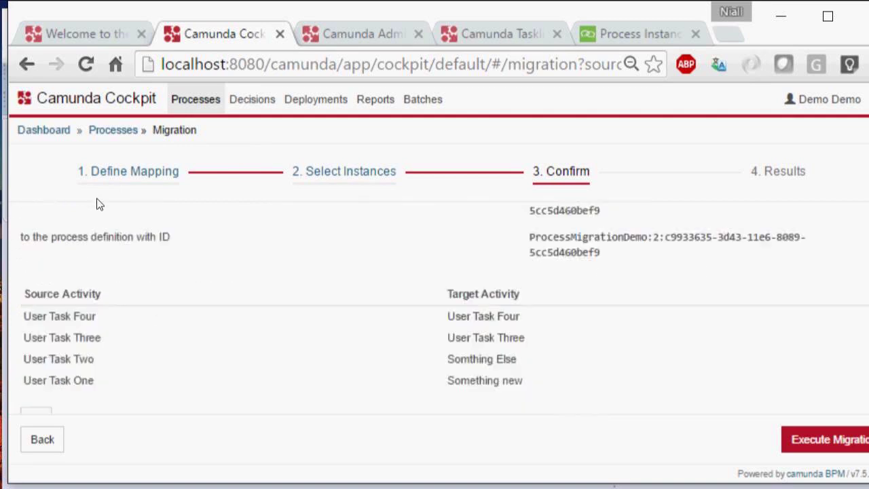
scroll(97, 204, "up", 3)
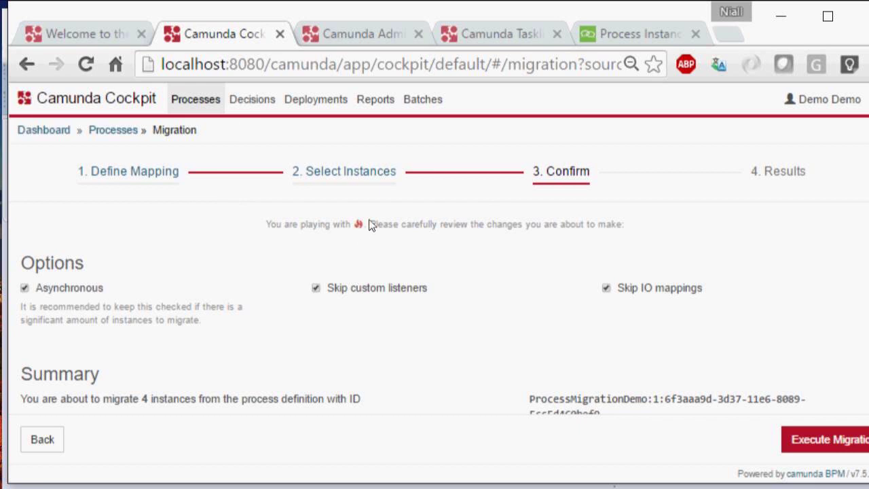
scroll(237, 176, "down", 4)
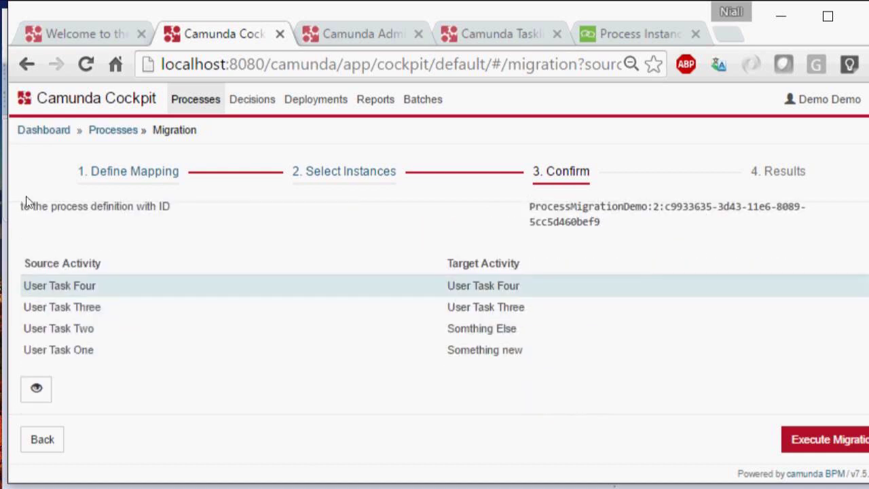
triple_click(27, 285)
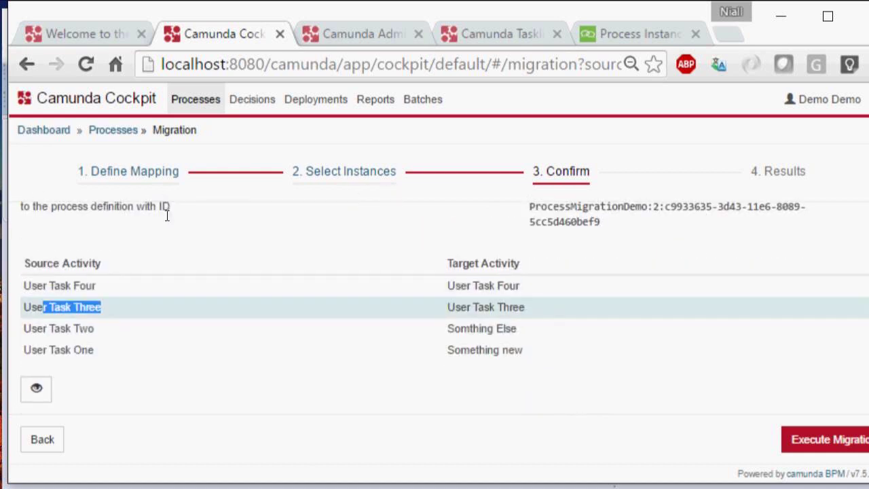
scroll(320, 210, "up", 3)
scroll(320, 211, "down", 3)
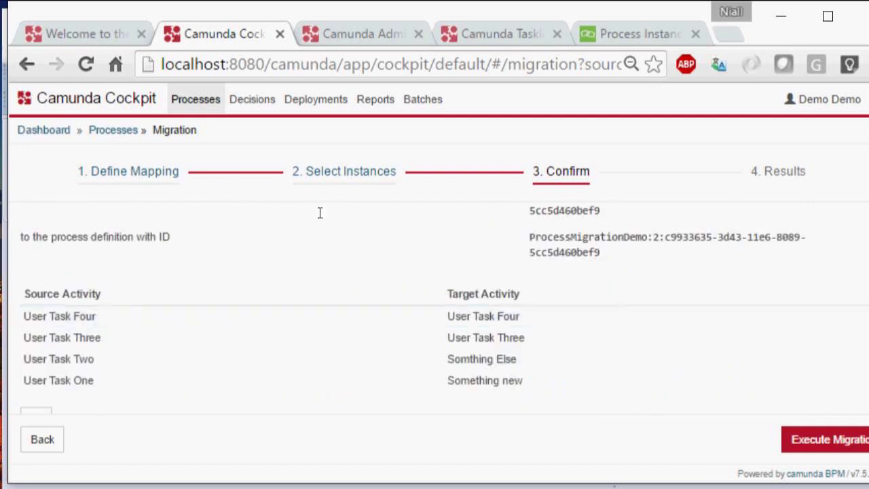
Step: Show the JSON payload of the migration request and examine its migration plan, instructions, skip options and process instance IDs
scroll(35, 271, "down", 1)
left_click(36, 388)
scroll(193, 201, "down", 3)
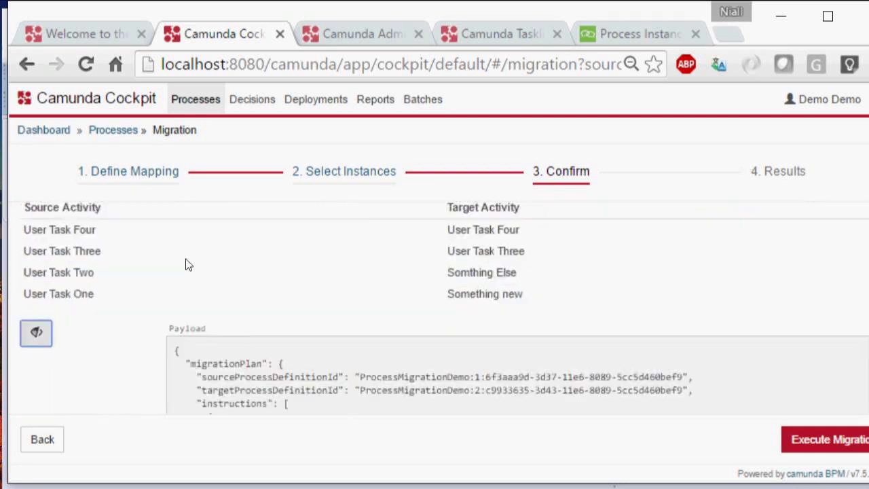
scroll(190, 200, "up", 2)
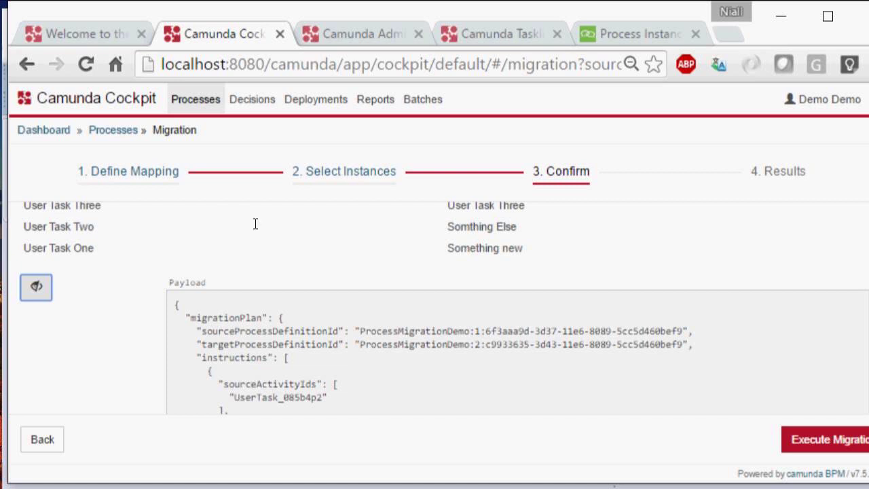
scroll(254, 221, "down", 5)
scroll(266, 203, "down", 3)
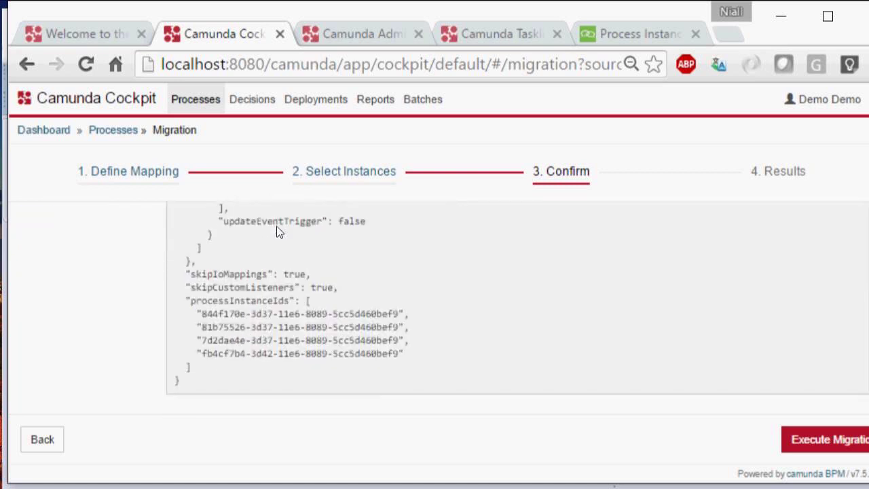
scroll(276, 231, "up", 10)
scroll(228, 215, "down", 5)
scroll(157, 178, "up", 3)
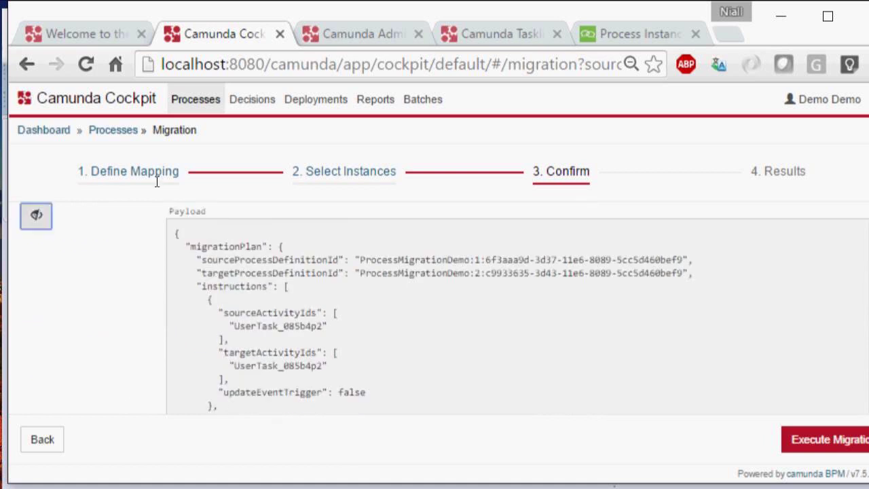
double_click(226, 246)
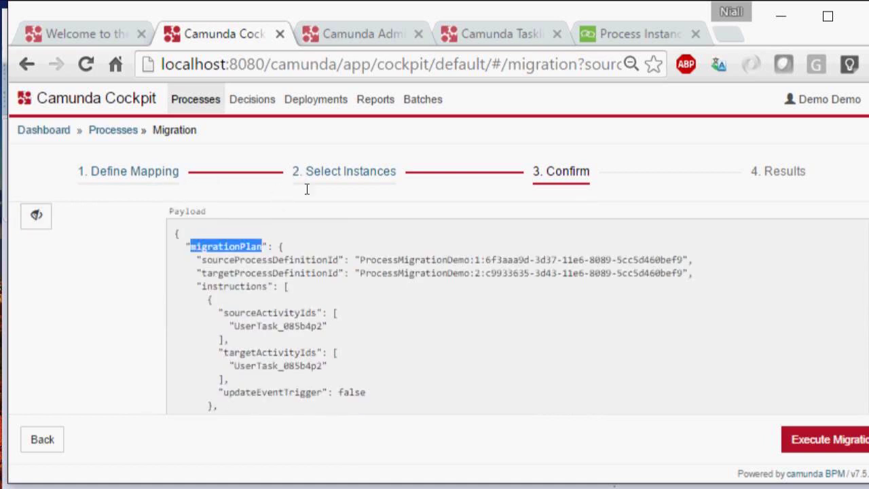
scroll(307, 184, "down", 5)
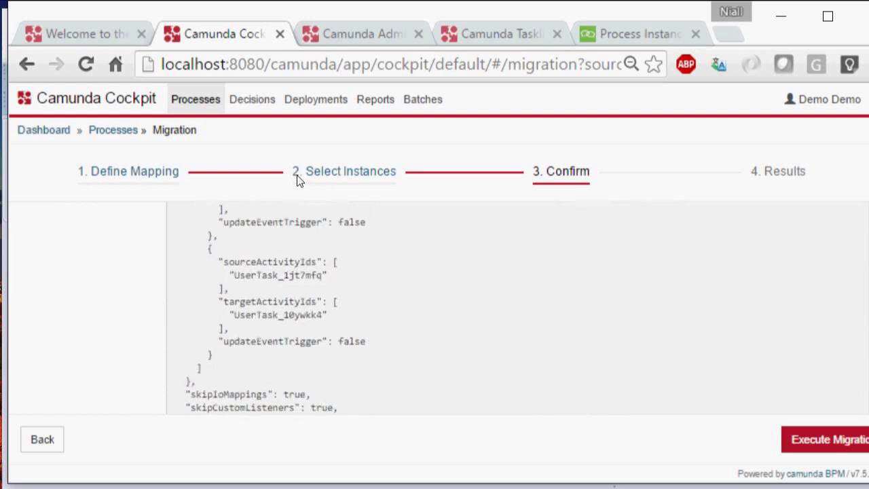
scroll(303, 163, "down", 2)
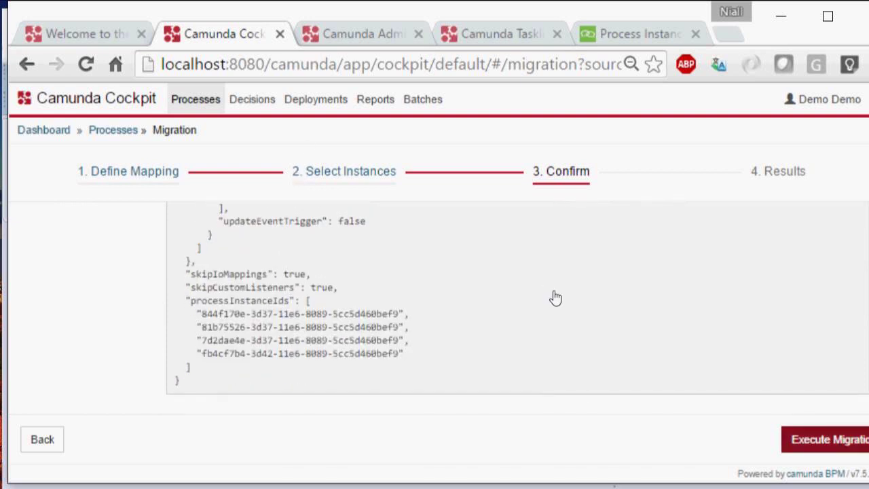
Step: Execute the migration, and open the ProcessMigrationDemo definition from the process list to view its running instances in the diagram
key("Return")
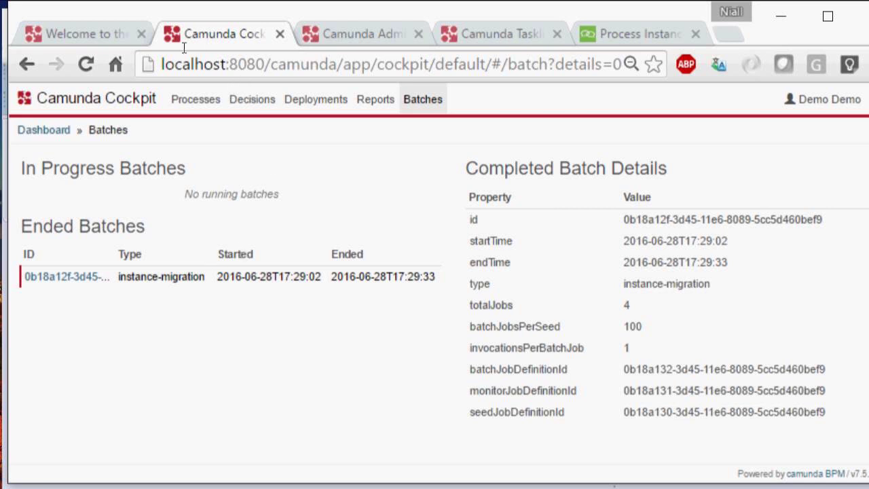
left_click(129, 66)
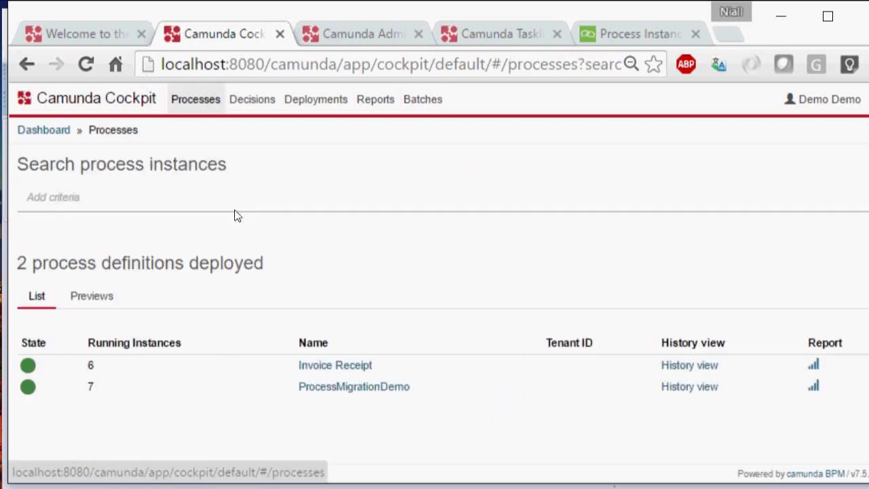
double_click(90, 386)
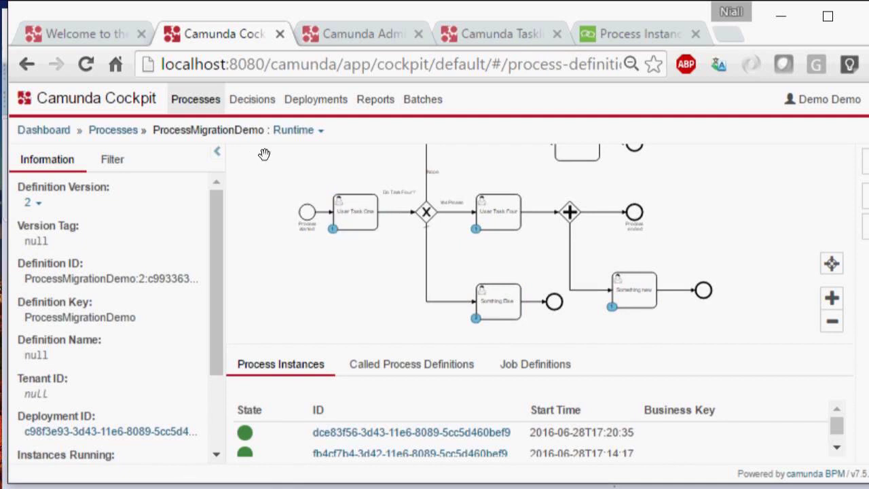
scroll(276, 183, "down", 2)
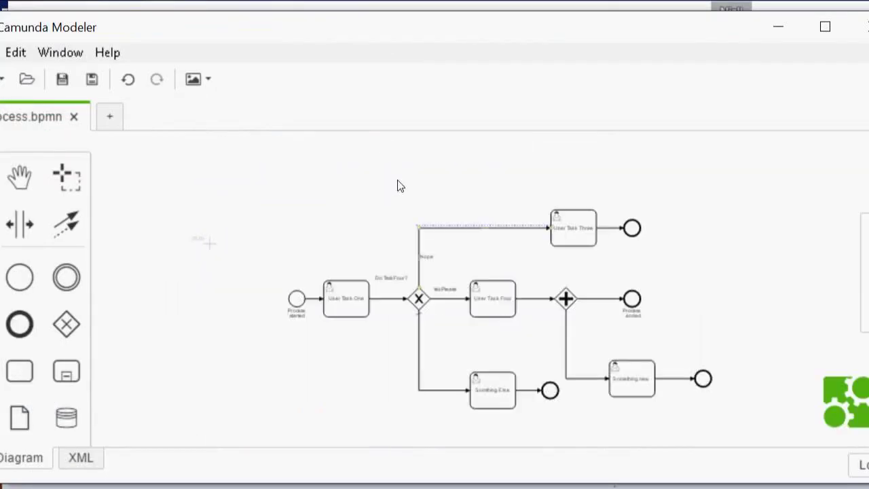
Step: In Camunda Modeler, set the signal name of the signal boundary event on User Task One to Howdy
scroll(407, 182, "right", 3)
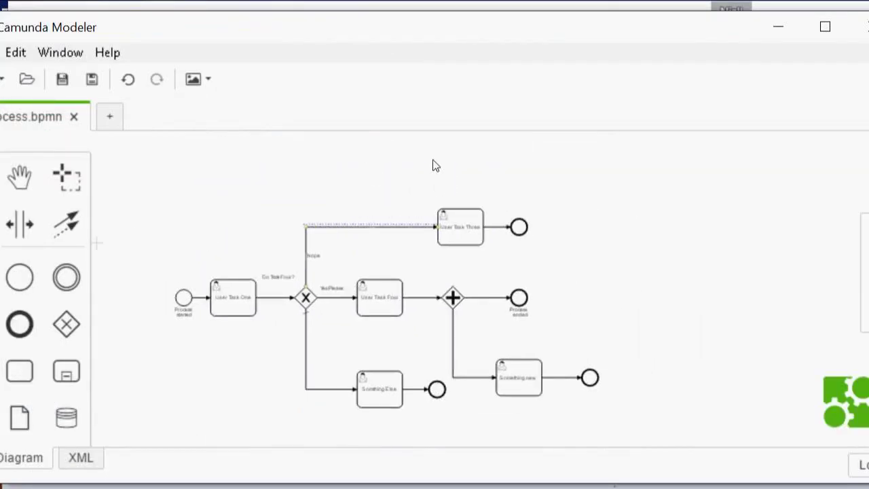
scroll(442, 156, "up", 2)
scroll(417, 157, "down", 5)
scroll(416, 157, "right", 2)
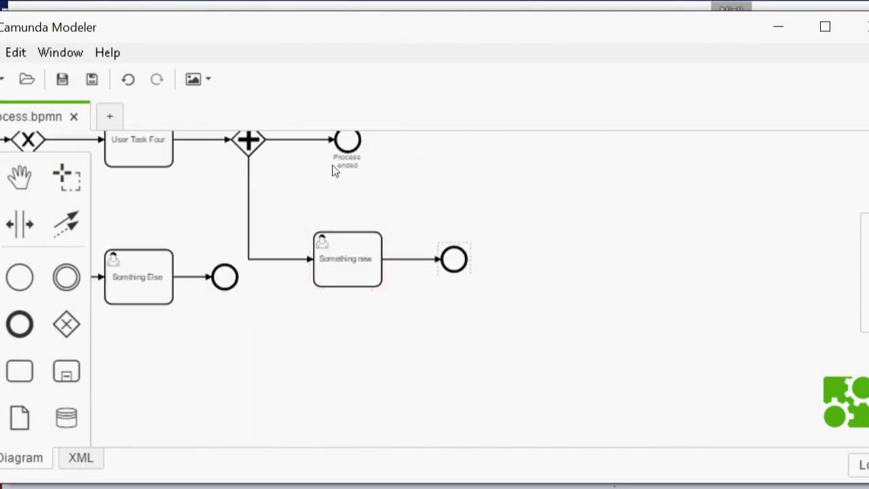
scroll(365, 170, "up", 2)
scroll(364, 170, "left", 1)
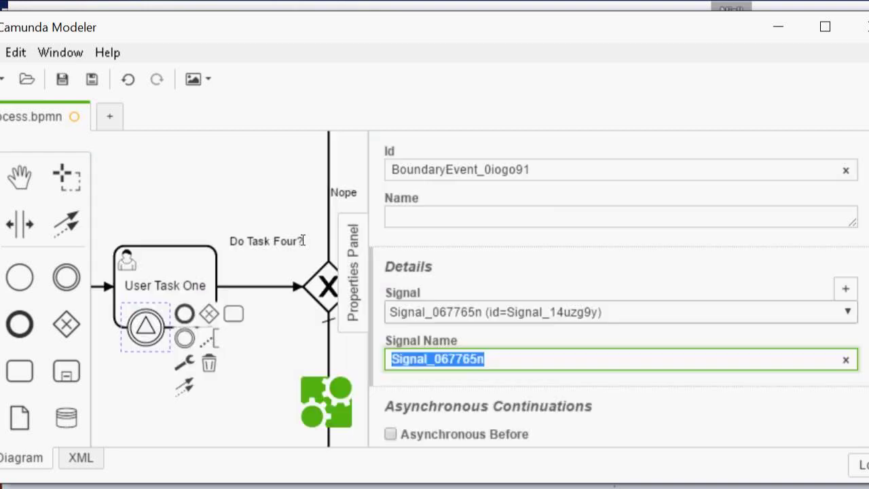
type("Howd")
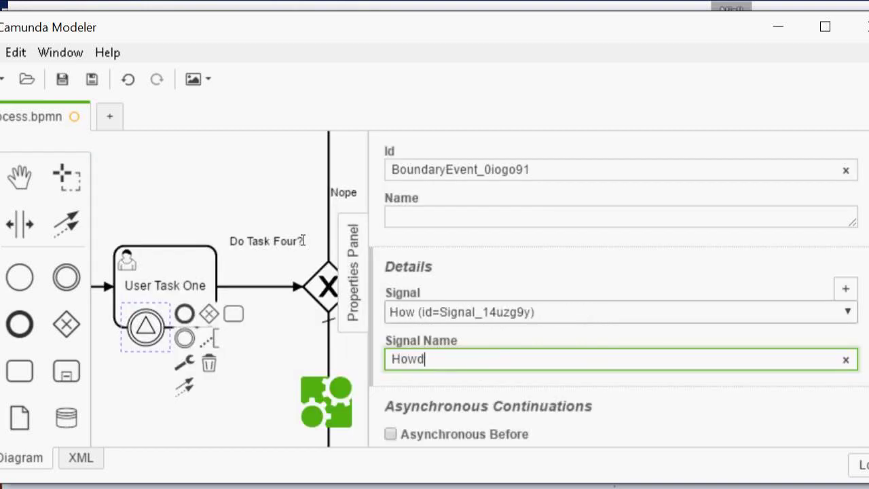
type("y")
left_click(148, 136)
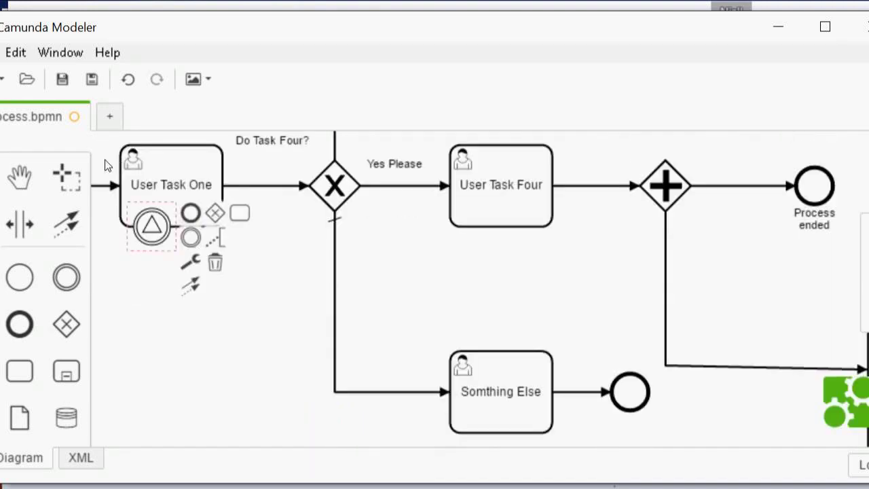
Step: Add an end event connected to the signal boundary event, below and beside User Task One, and save the diagram
left_click(182, 237)
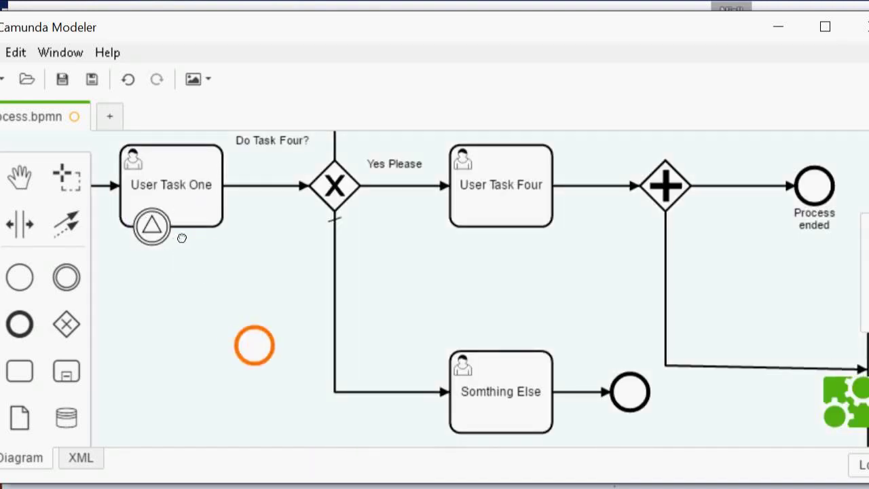
left_click_drag(255, 345, 273, 317)
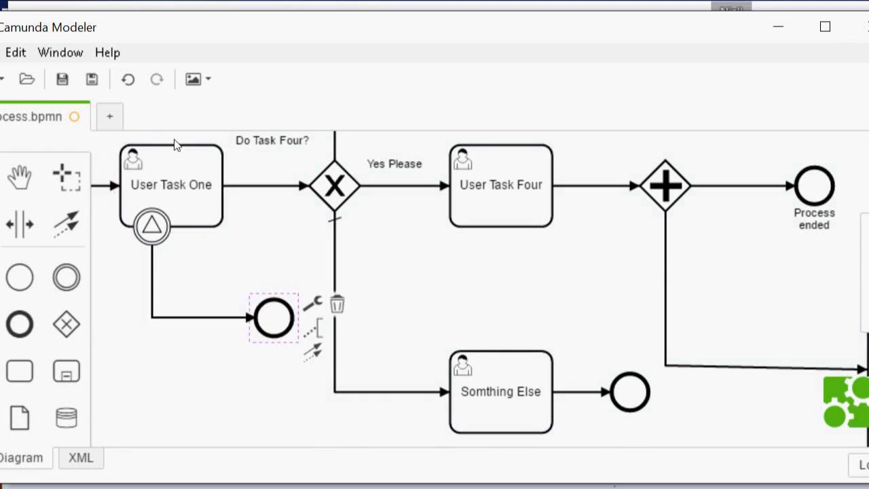
scroll(258, 197, "down", 3)
left_click_drag(384, 269, 345, 269)
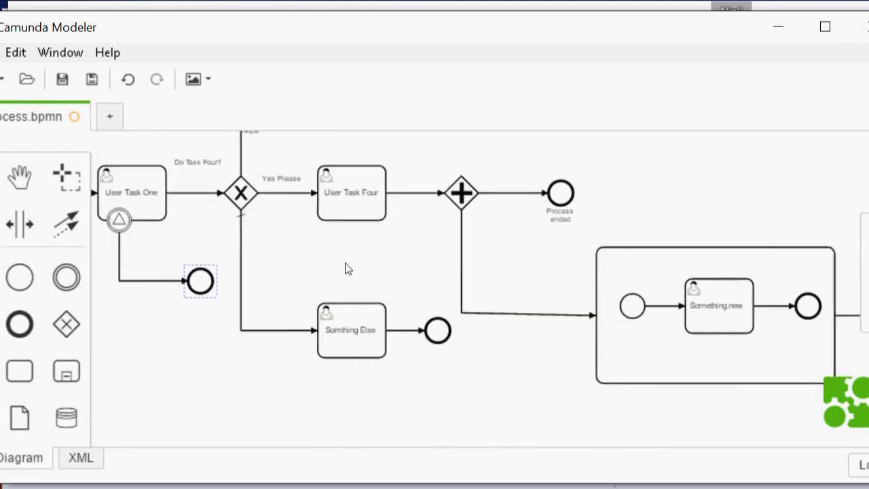
key("ctrl+0")
left_click(62, 79)
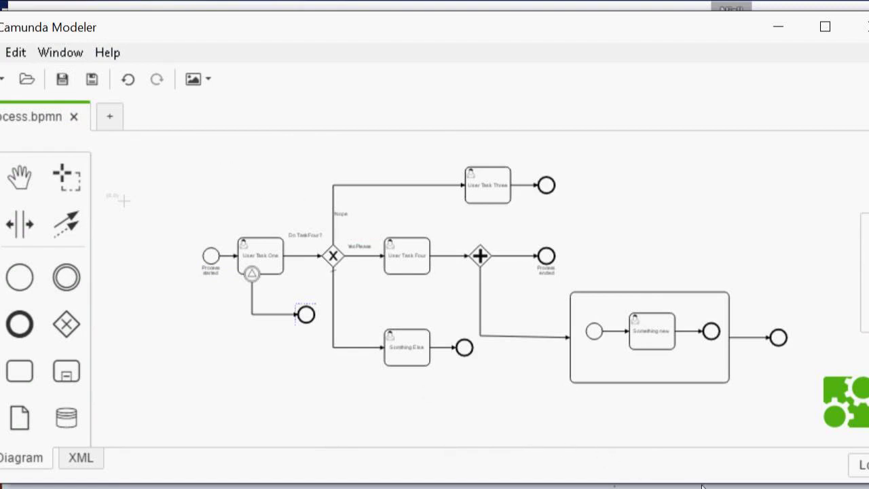
Step: Switch to Eclipse, restore the full workbench layout from the maximized console, and refresh the ProcessMigrationDemo project
left_click(358, 481)
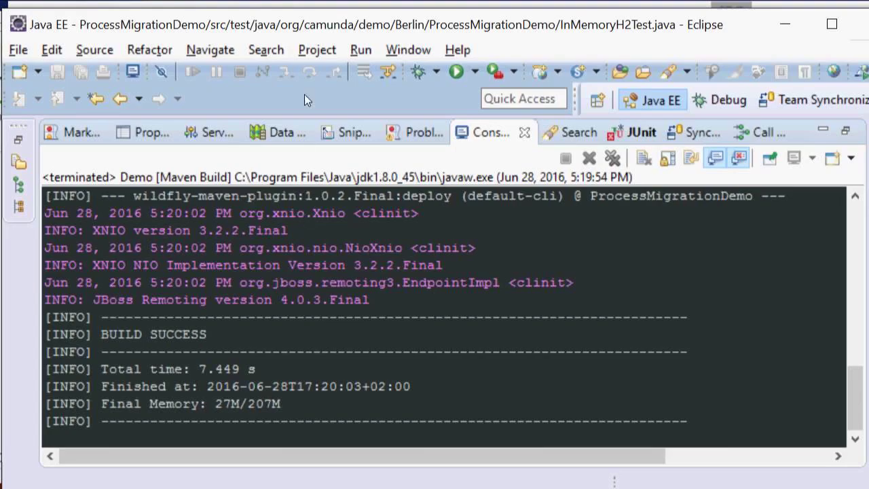
key("ctrl+m")
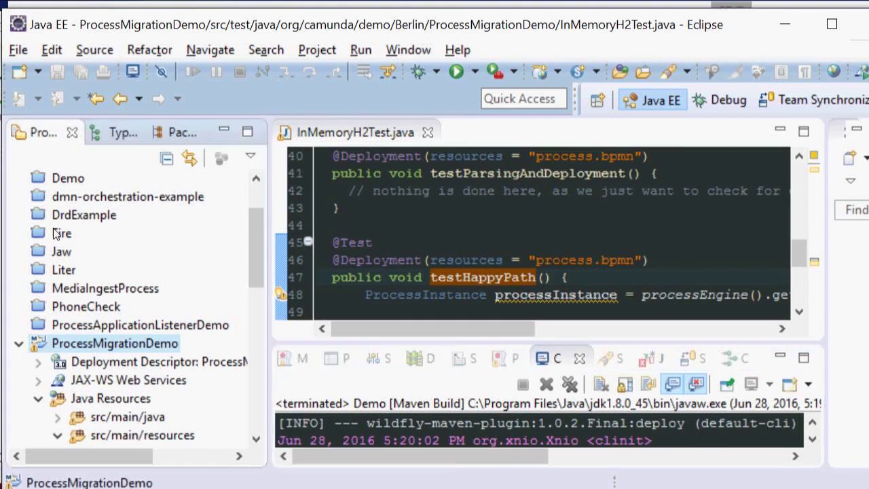
right_click(79, 343)
key("Down")
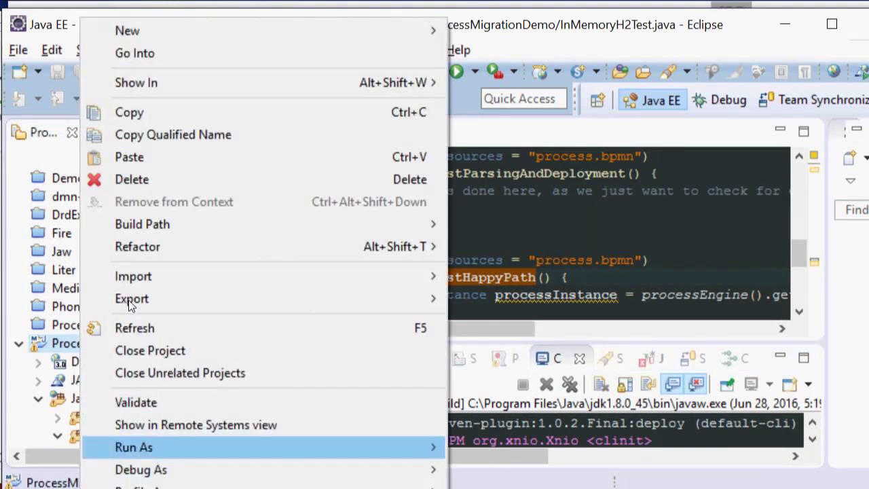
key("Right")
key("Left")
key("Up")
key("Up")
key("Up")
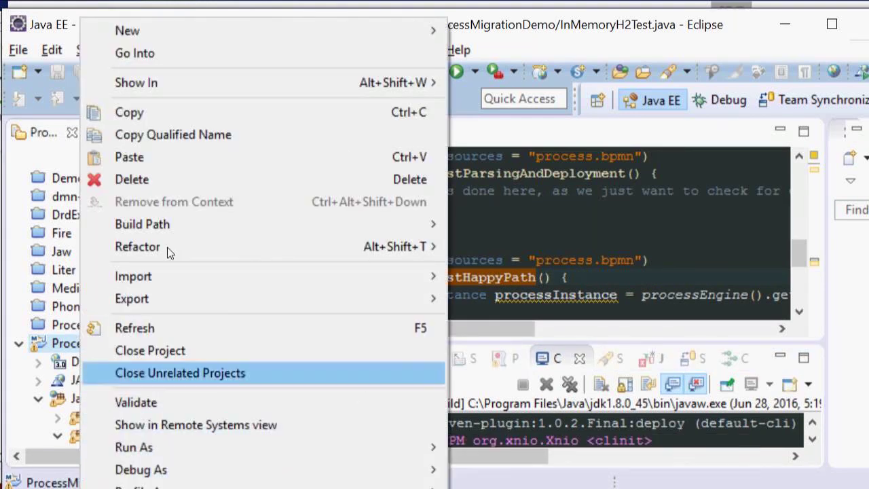
key("Up")
key("Up")
key("Return")
Step: Run the Demo Maven configuration with the goals clean wildfly:deploy on ProcessMigrationDemo, and enlarge the console area
key("shift+F10")
key("r")
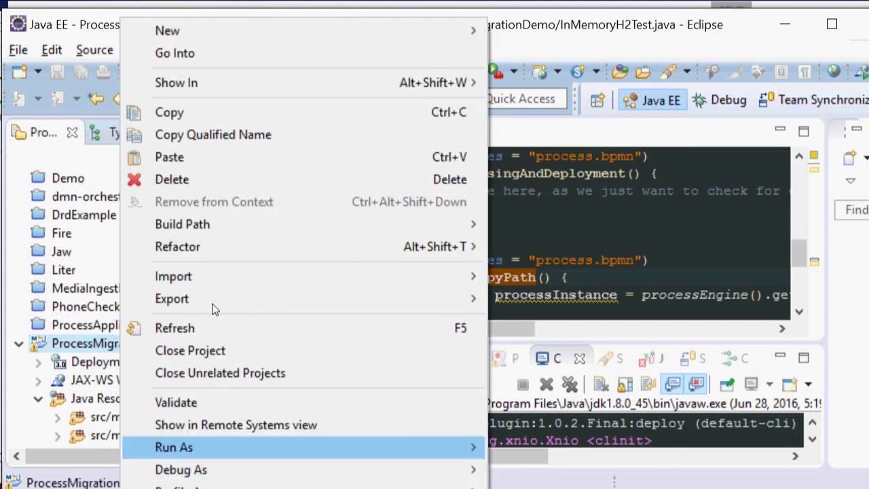
key("n")
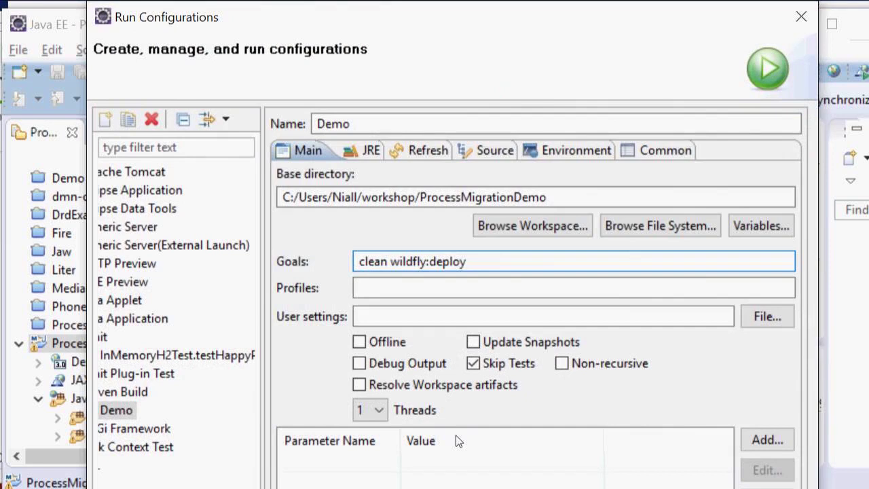
key("Return")
left_click_drag(298, 292, 297, 158)
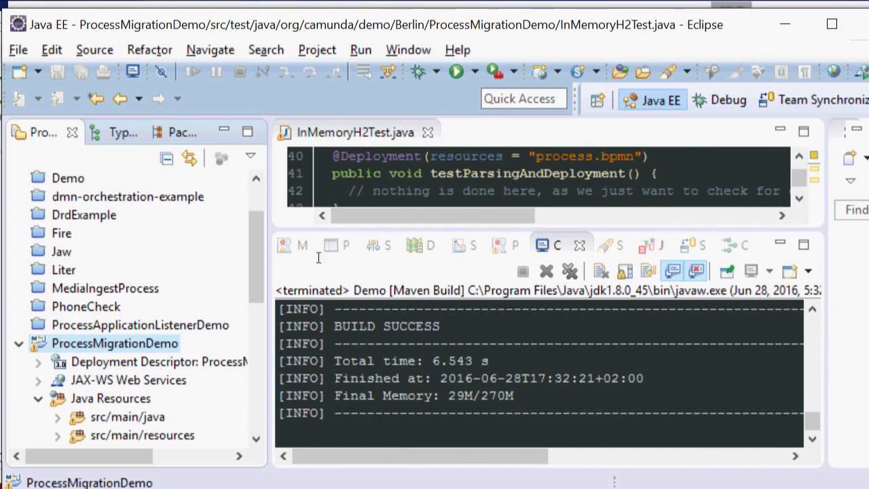
Step: Switch to Camunda Cockpit, reload the ProcessMigrationDemo page, and display definition version 3
key("alt+Tab")
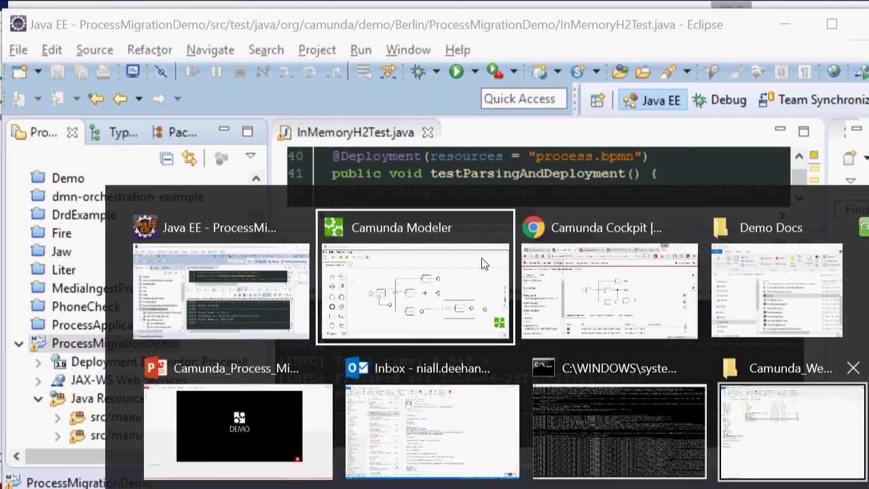
key("alt+Tab")
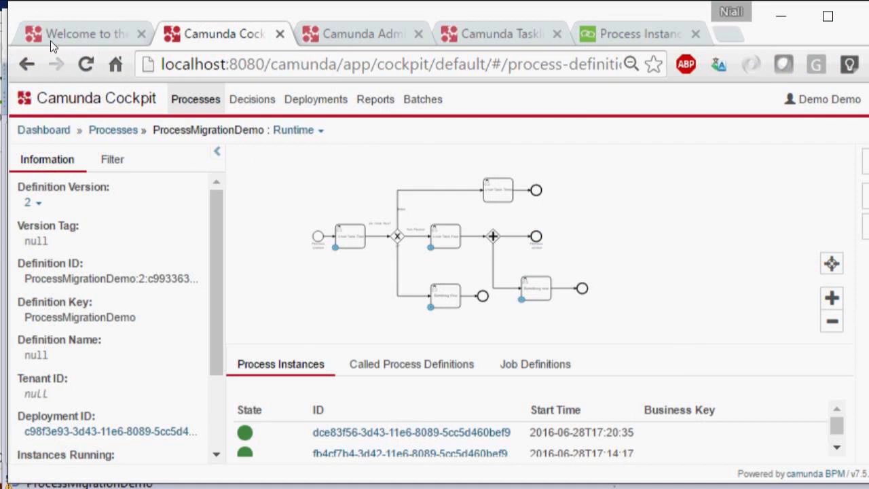
left_click(86, 64)
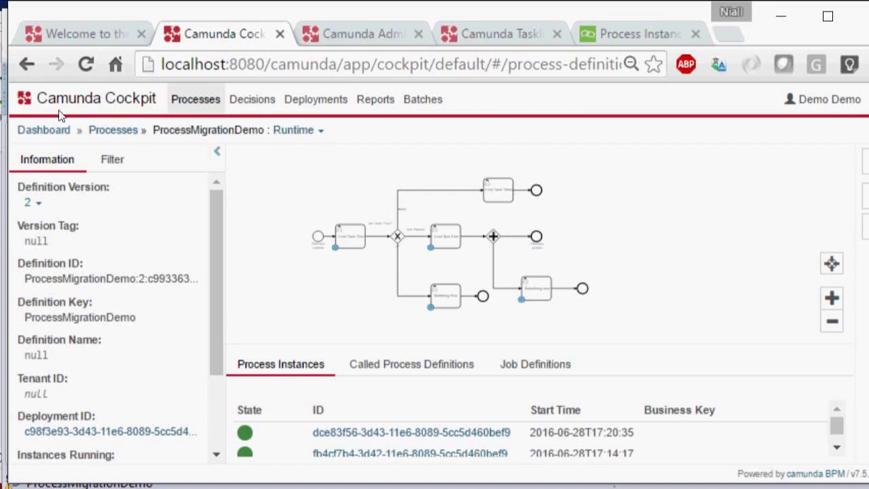
left_click(35, 228)
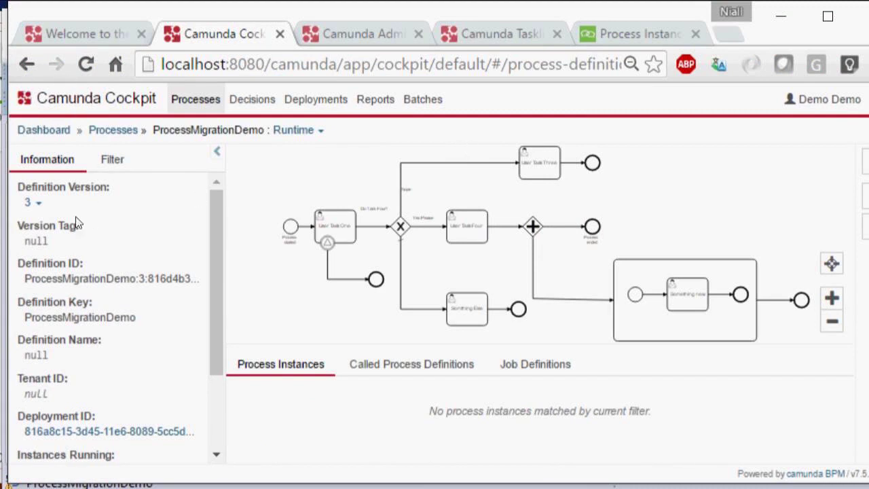
scroll(74, 221, "down", 3)
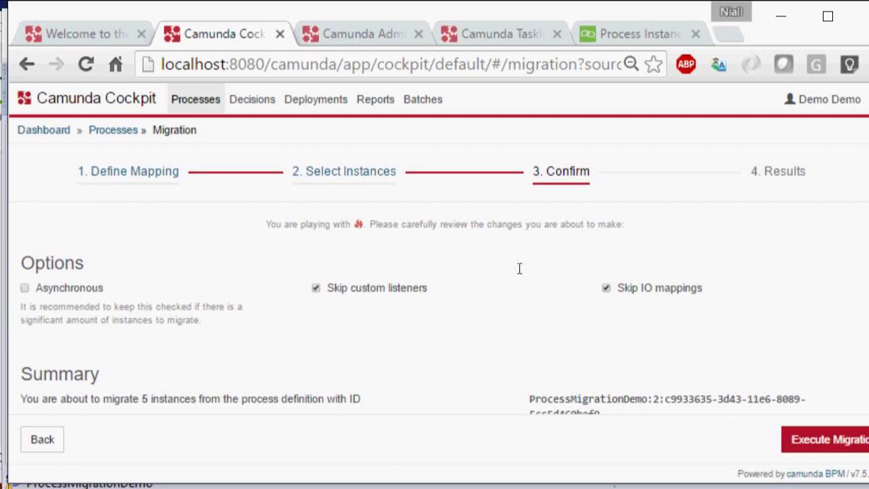
Step: Execute the non-asynchronous migration of the selected version 2 instances, and reopen the ProcessMigrationDemo definition from the process list
left_click_drag(216, 196, 413, 202)
left_click(411, 203)
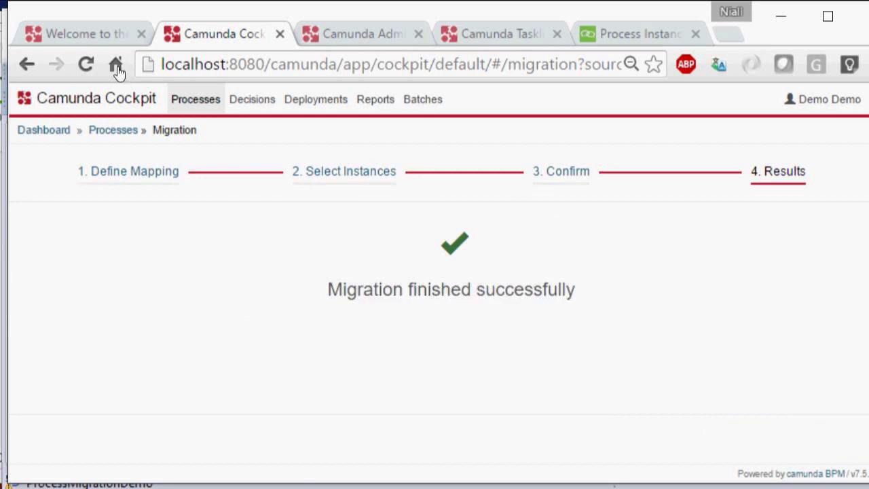
left_click(196, 99)
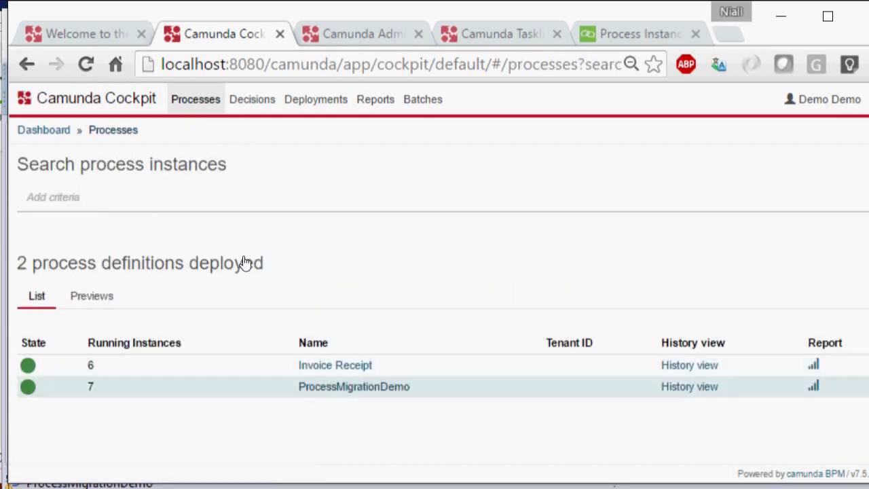
left_click(354, 386)
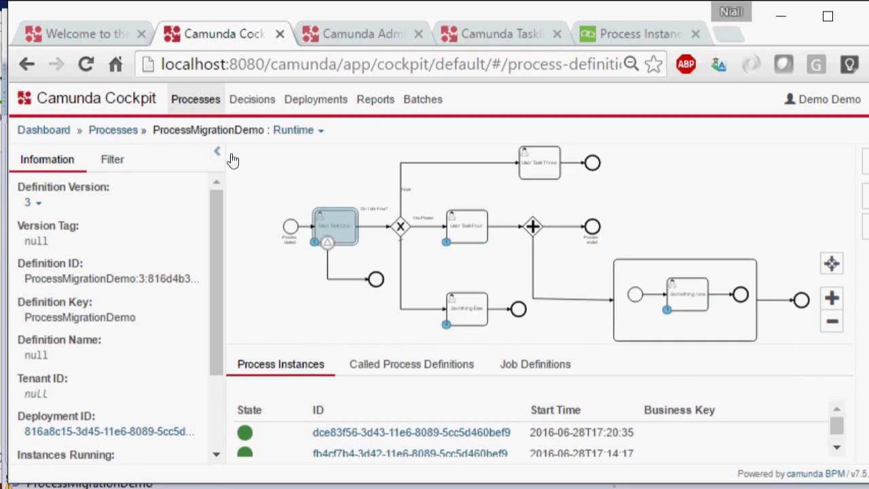
Step: Open the version 3 instance started at 2016-06-28T17:20:35, examine its process diagram, and return to the ProcessMigrationDemo definition
scroll(258, 170, "up", 4)
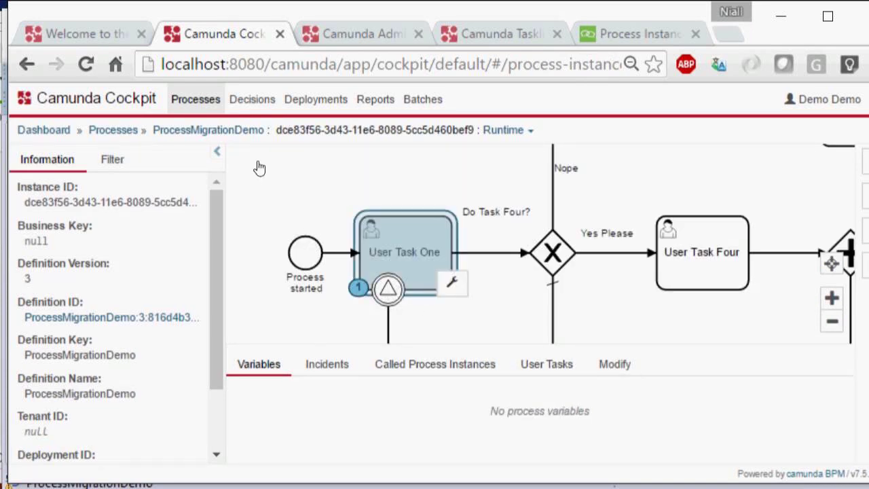
scroll(464, 204, "down", 3)
scroll(464, 204, "up", 3)
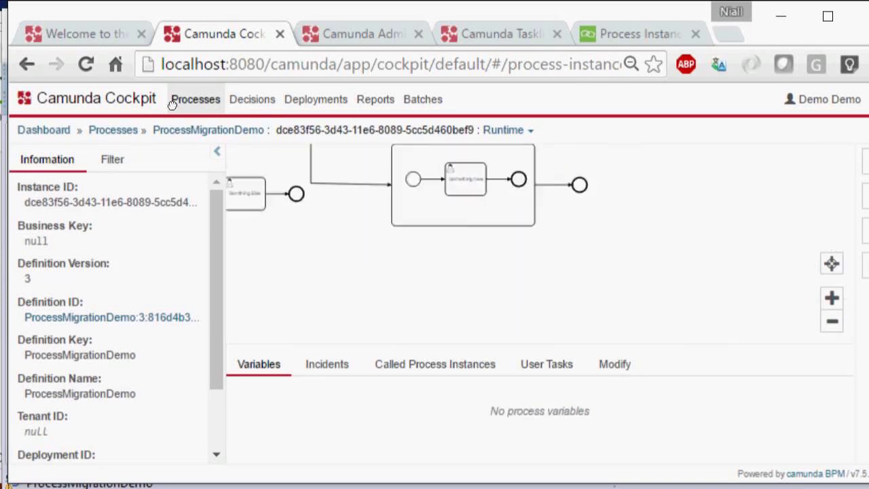
left_click_drag(361, 181, 372, 238)
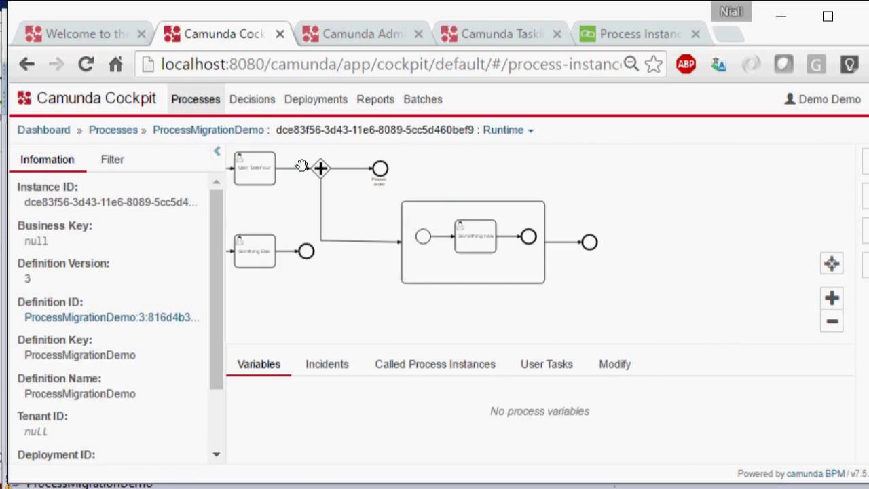
left_click(26, 64)
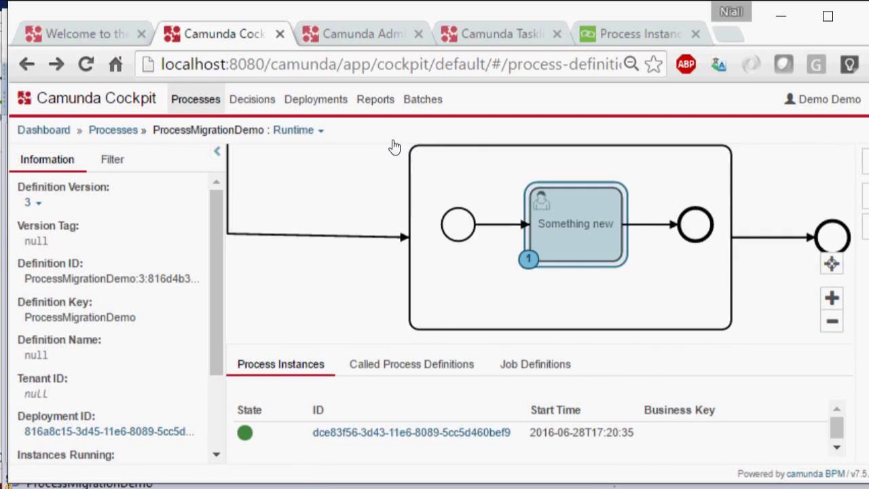
key("alt+Right")
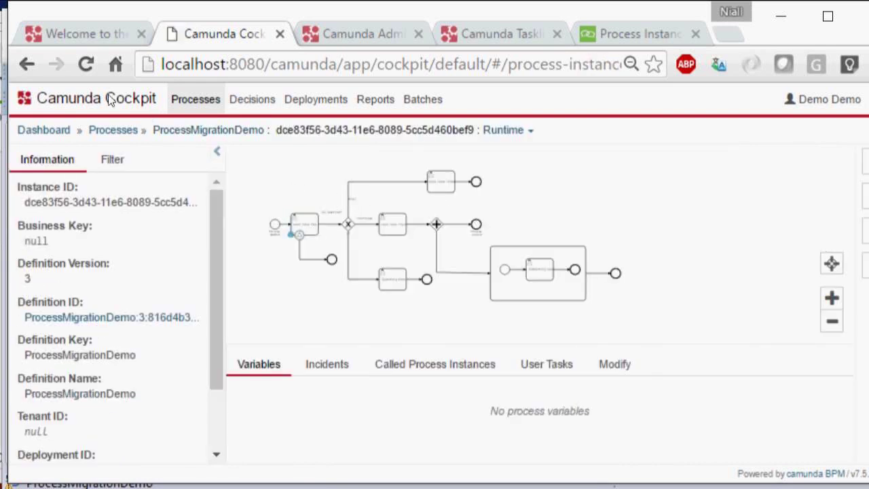
left_click(27, 64)
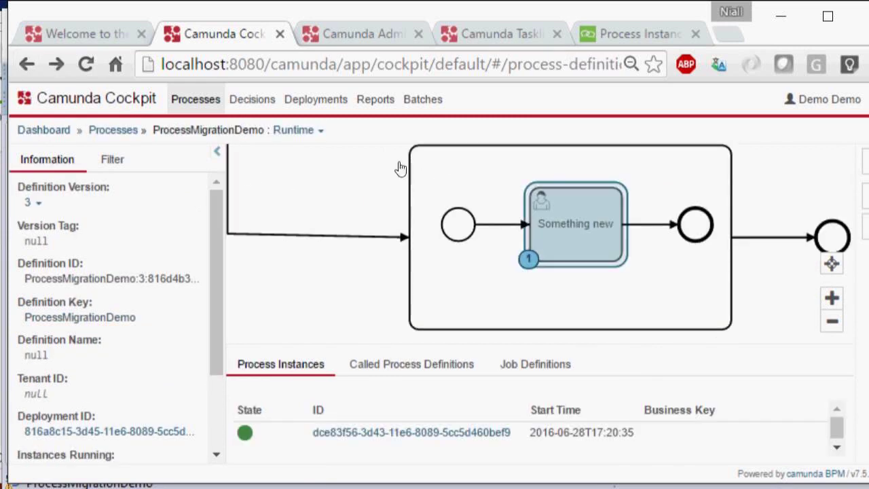
Step: Open the version 3 instance started at 2016-06-28T17:14:17 and examine its diagram from User Task One to the Something new subprocess
key("alt+Right")
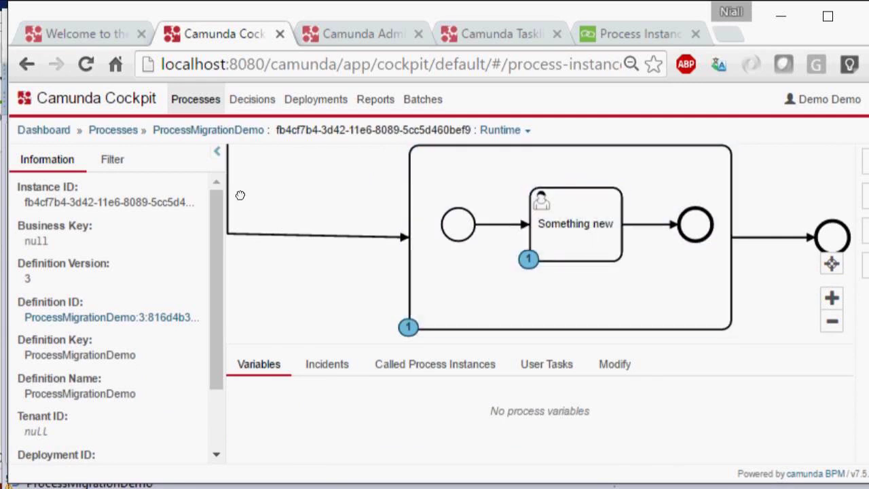
left_click_drag(241, 197, 252, 192)
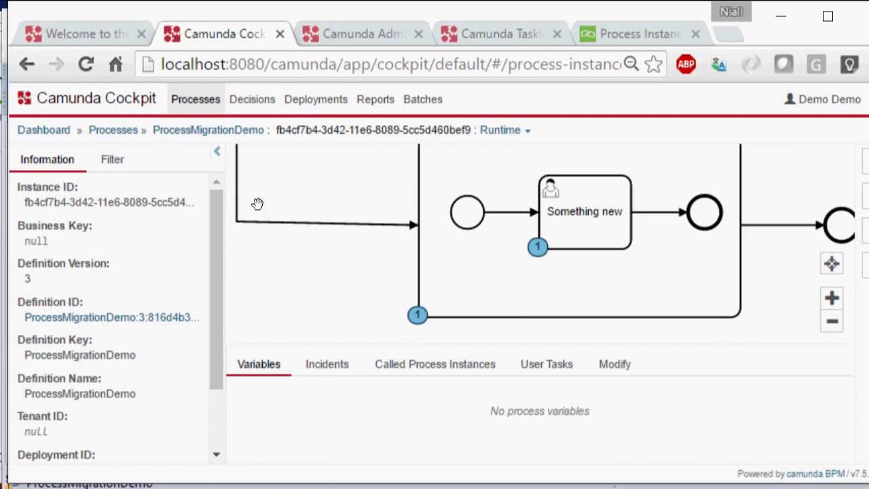
scroll(250, 176, "down", 2)
scroll(283, 215, "down", 3)
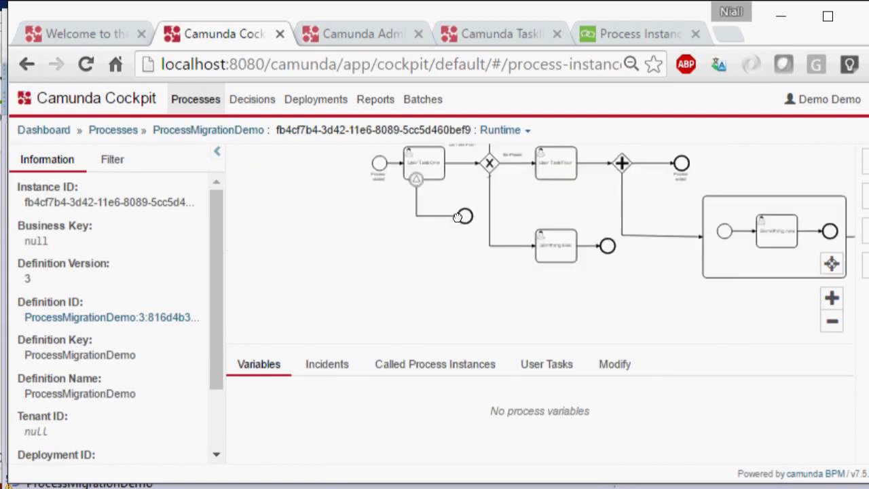
scroll(229, 200, "up", 1)
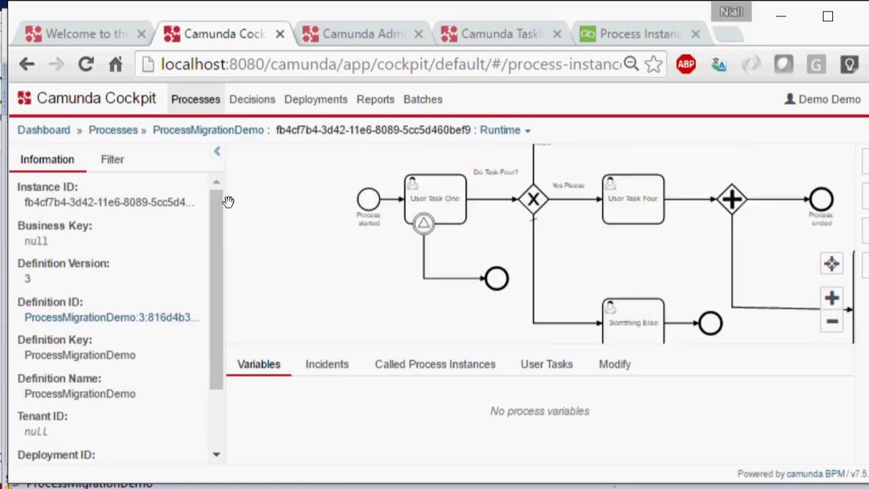
scroll(274, 186, "up", 1)
scroll(230, 174, "up", 2)
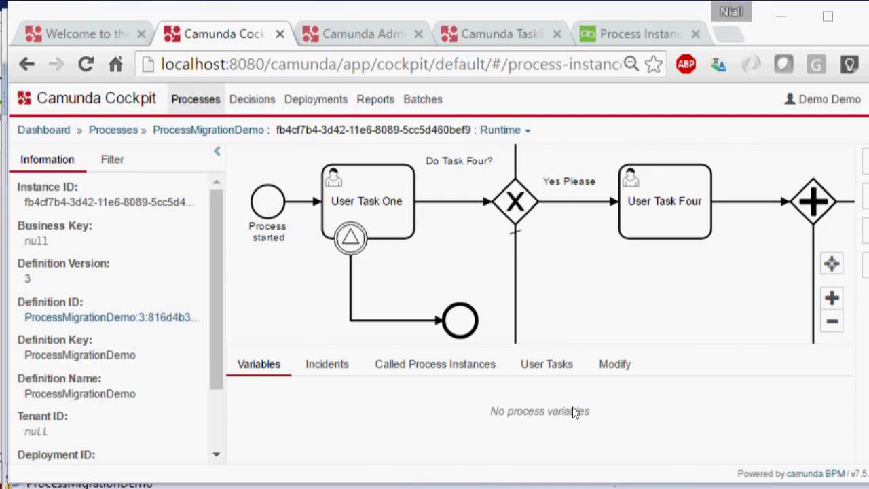
left_click(459, 485)
left_click(123, 16)
scroll(465, 160, "down", 3)
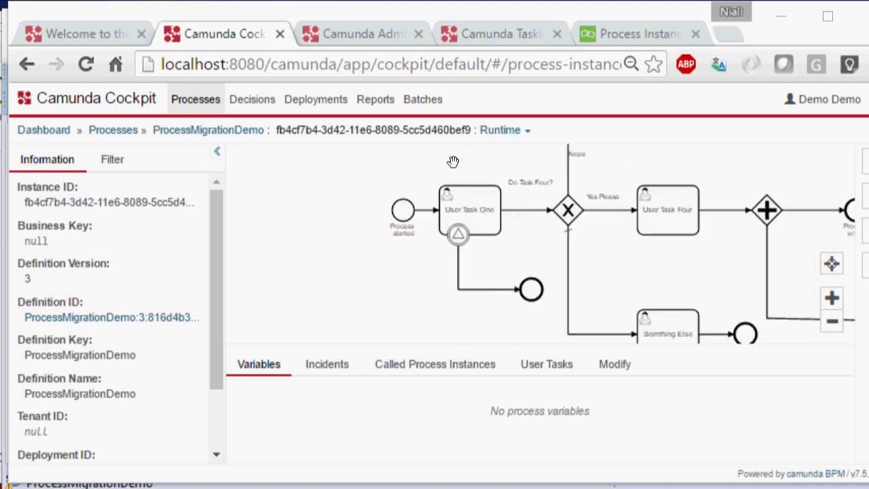
mouse_move(415, 170)
left_mouse_down()
mouse_move(254, 178)
mouse_move(410, 177)
left_mouse_up()
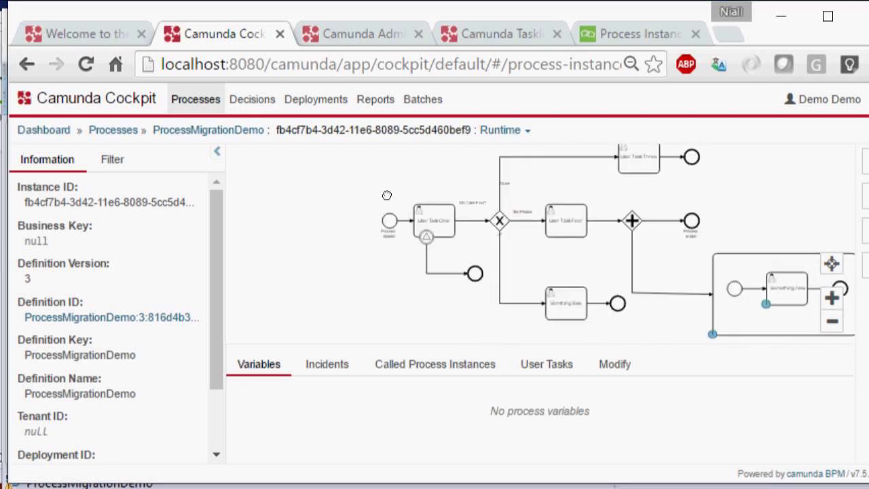
scroll(410, 178, "down", 2)
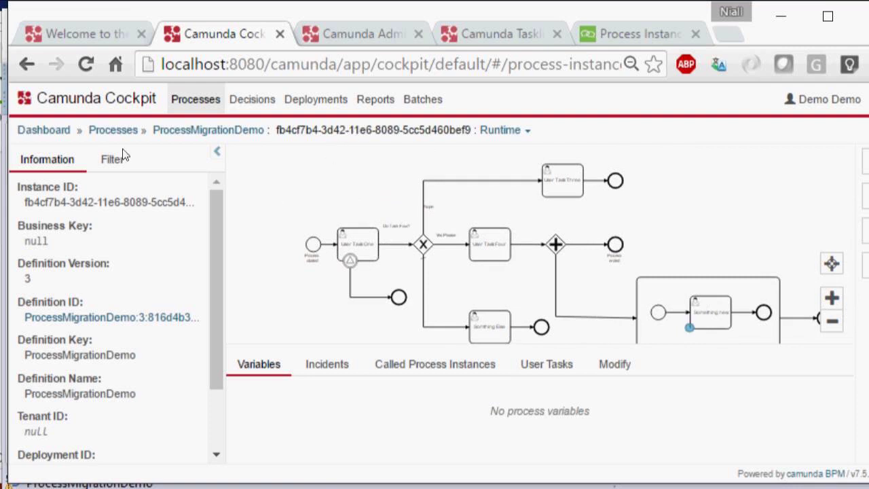
Step: Open the Invoice Receipt definition and examine its migration mapping from version 1 to version 2
left_click(85, 97)
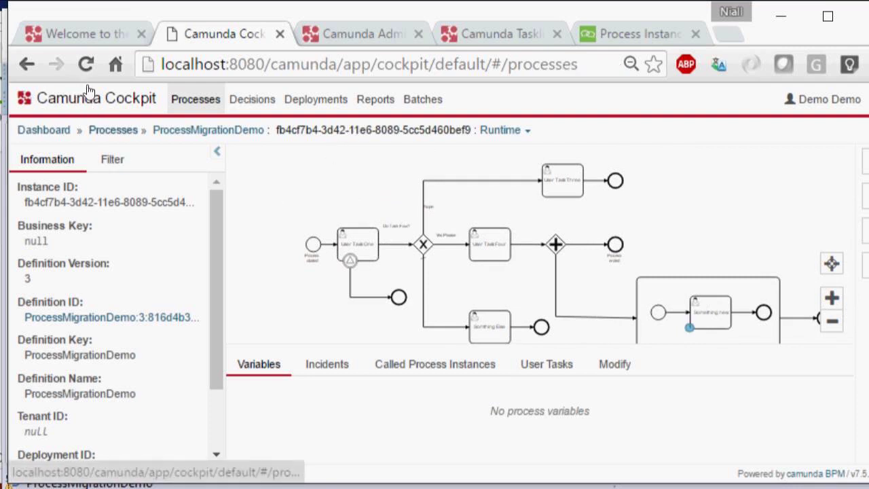
key("alt+Left")
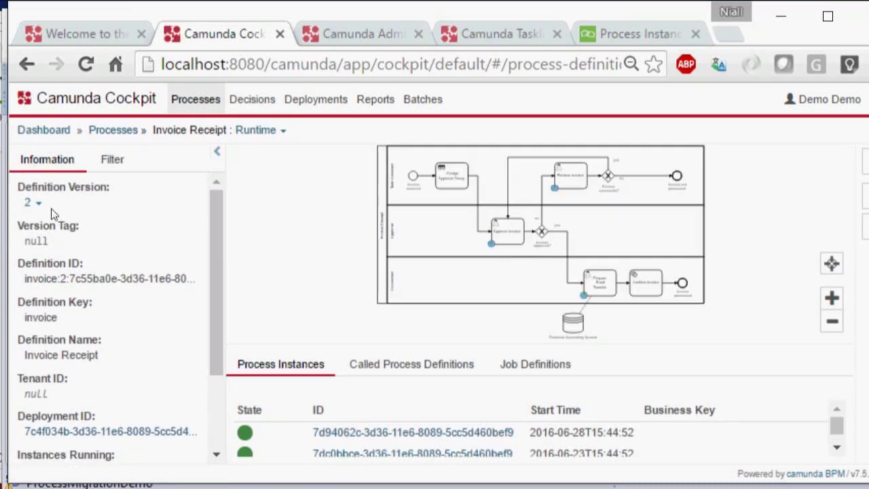
scroll(143, 229, "down", 3)
left_click(121, 370)
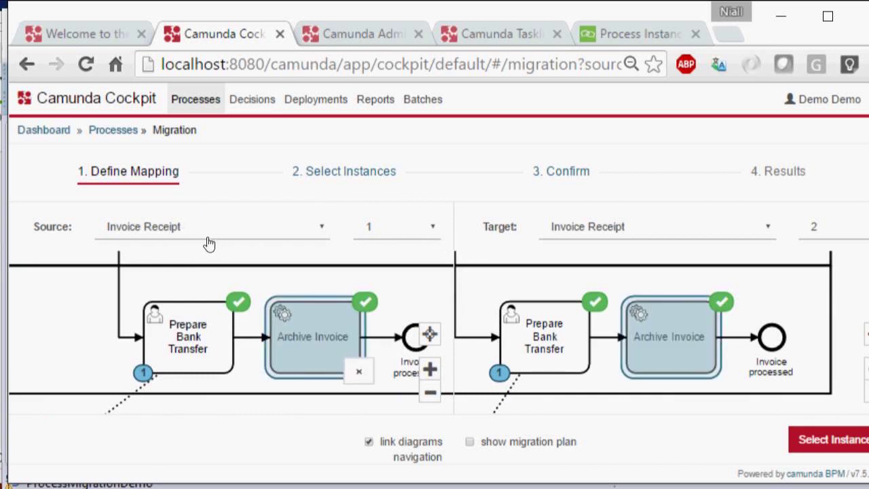
left_click(170, 188)
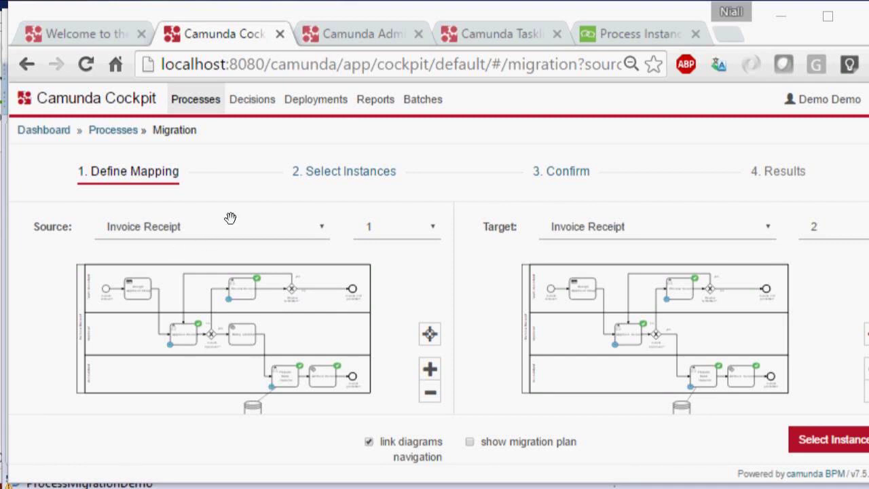
Step: Open the history view of ProcessMigrationDemo, switch to definition version 2, and briefly show its heatmap
left_click(95, 98)
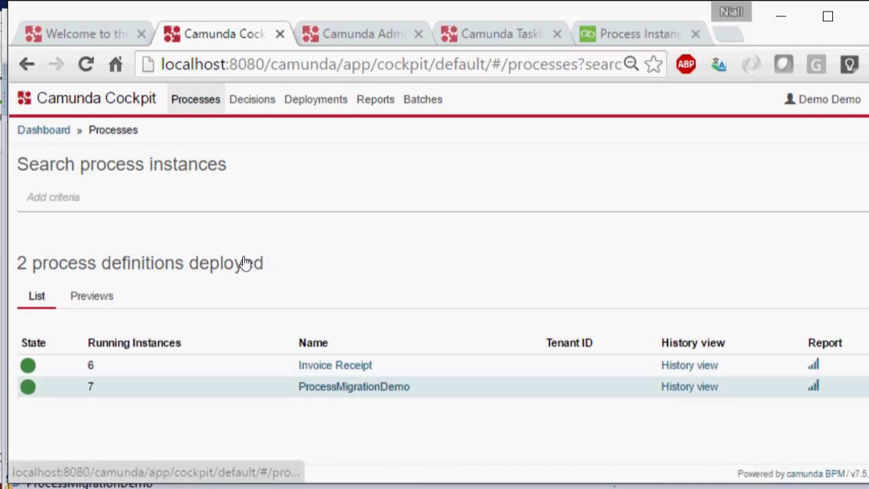
left_click(354, 386)
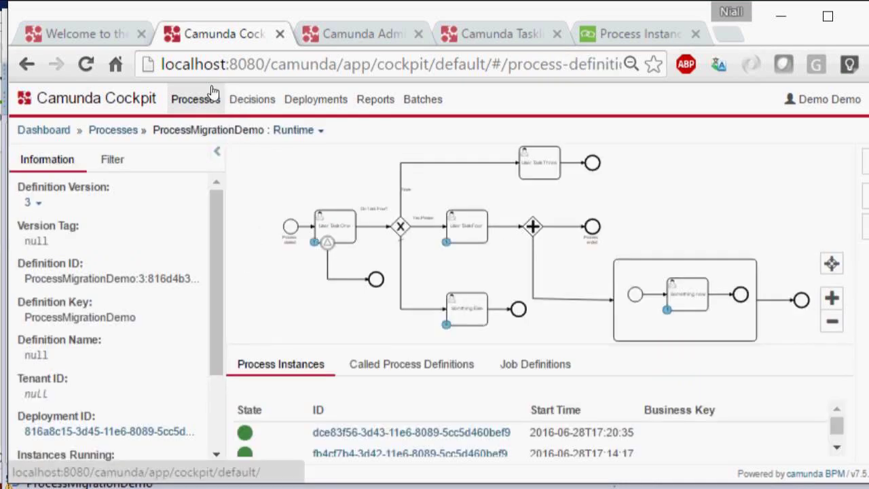
left_click(194, 127)
left_click(227, 176)
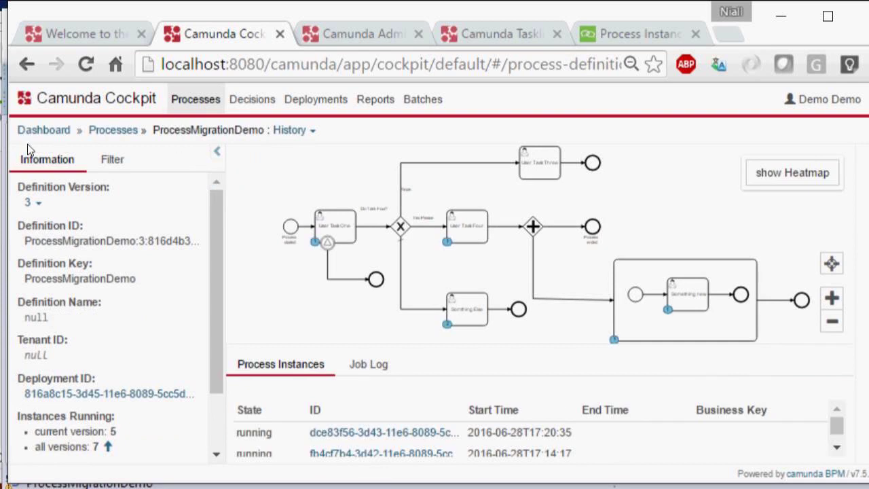
left_click(35, 248)
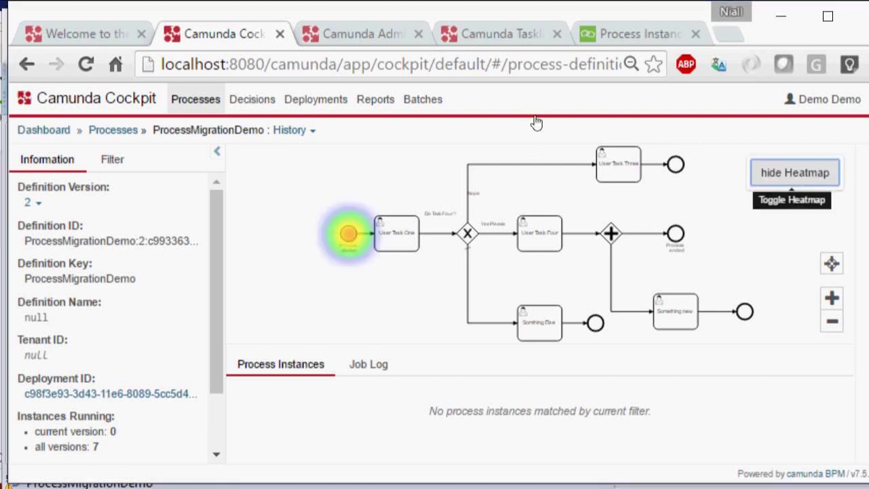
key("space")
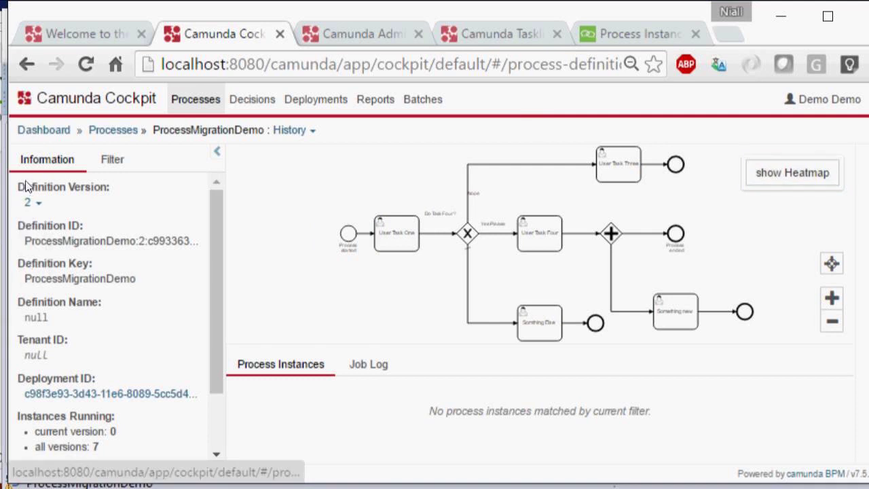
Step: Switch the history view to definition version 1, show its heatmap, and hide it again
left_click(57, 178)
scroll(390, 143, "down", 3)
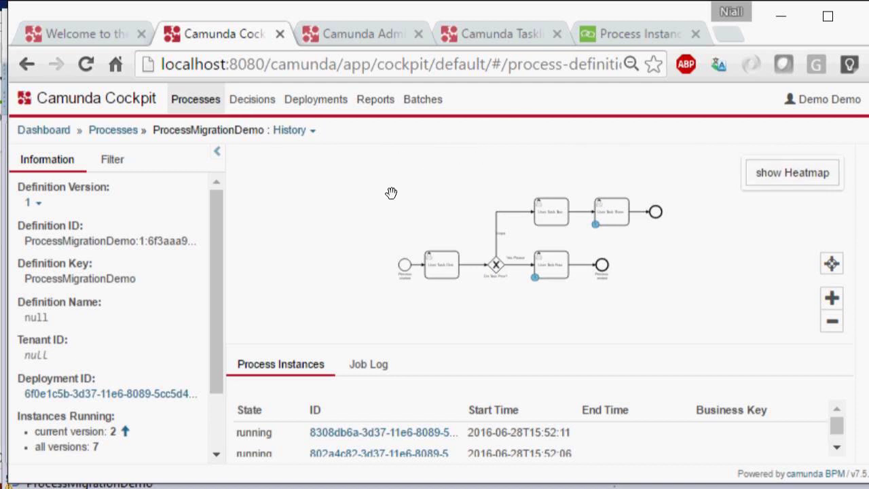
scroll(374, 184, "up", 2)
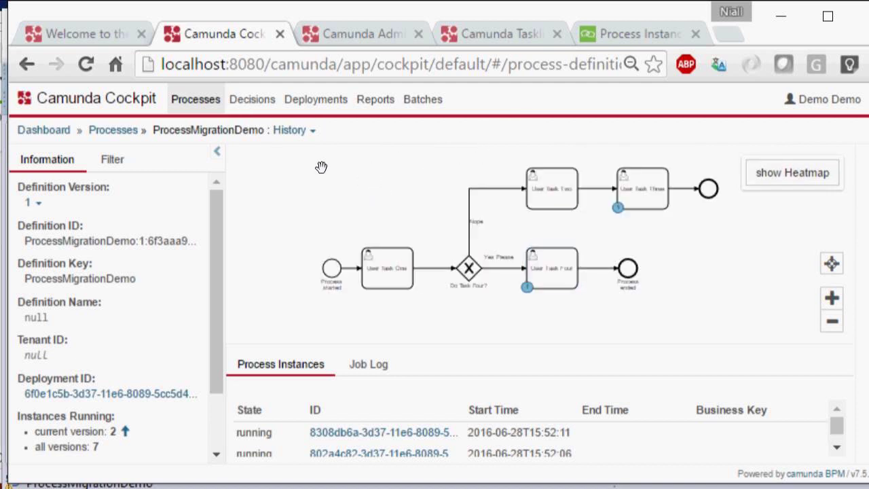
left_click(793, 172)
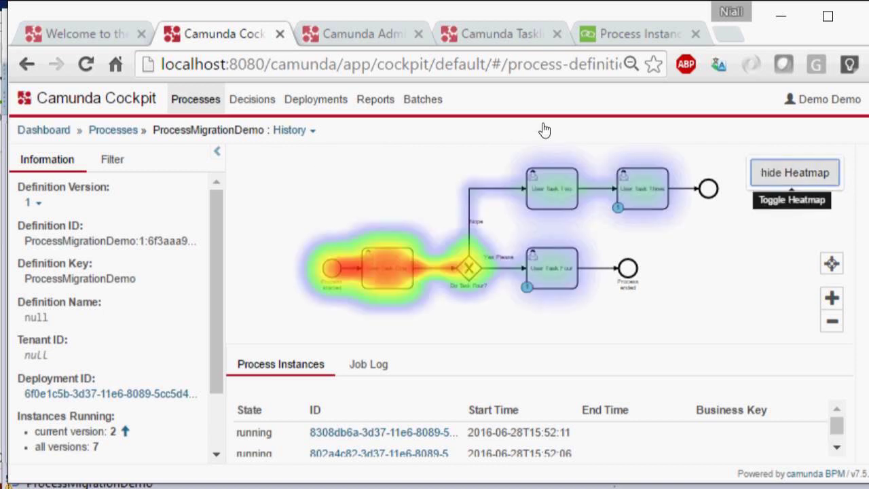
key("Return")
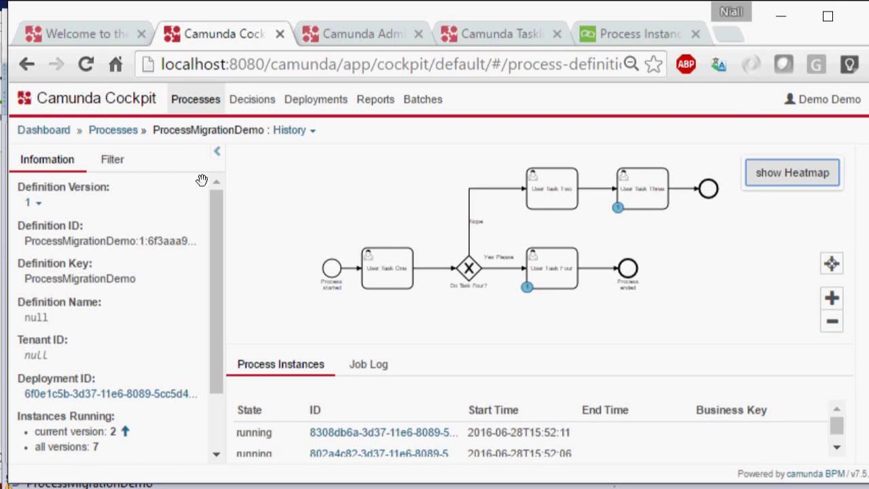
left_click(72, 95)
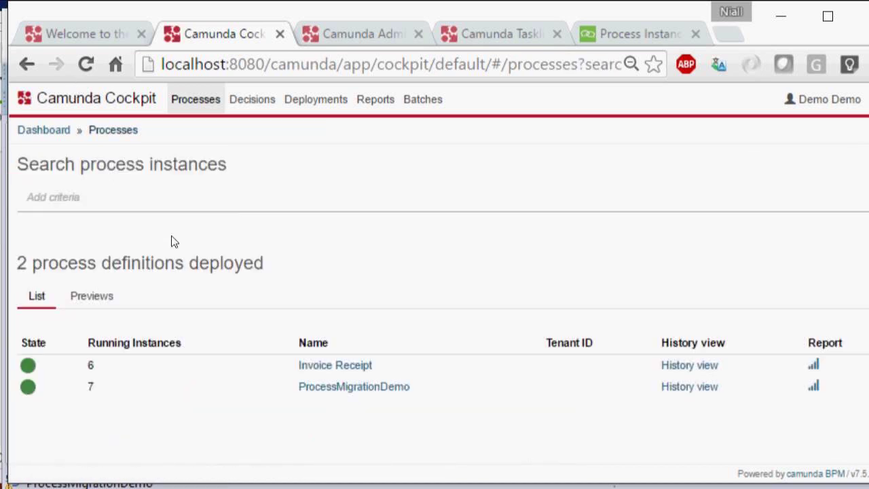
left_click(244, 265)
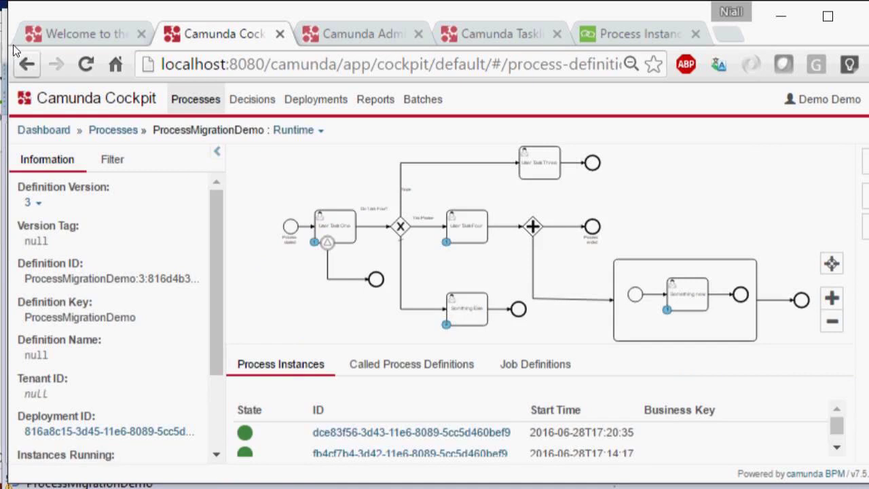
left_click(26, 64)
Step: Open the process migration view from the dashboard and choose ProcessMigrationDemo as the source definition
left_click(94, 65)
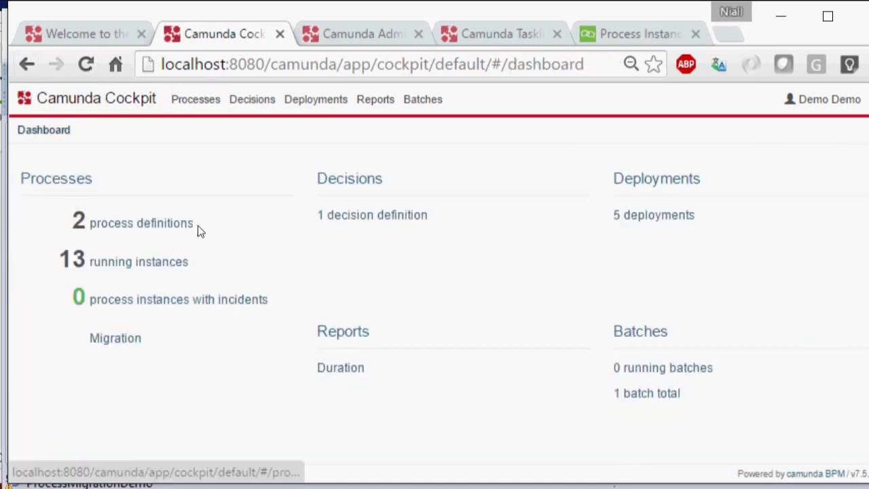
left_click(92, 235)
left_click(133, 220)
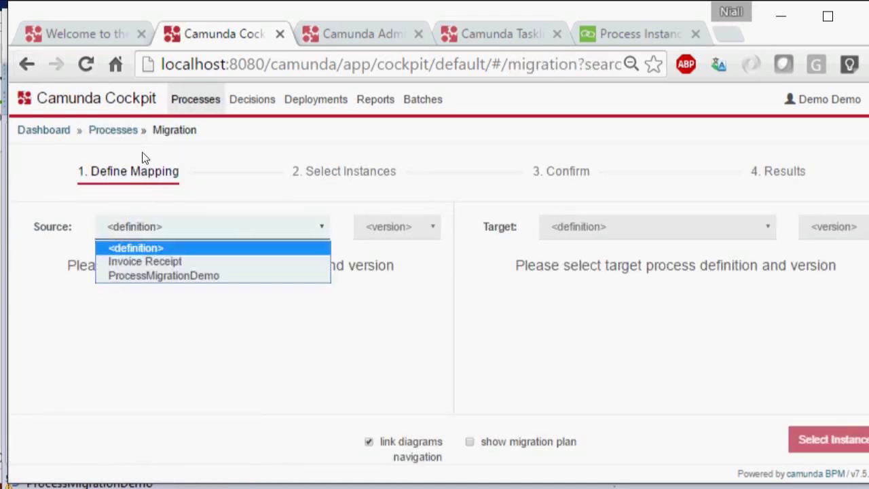
key("Down")
key("Down")
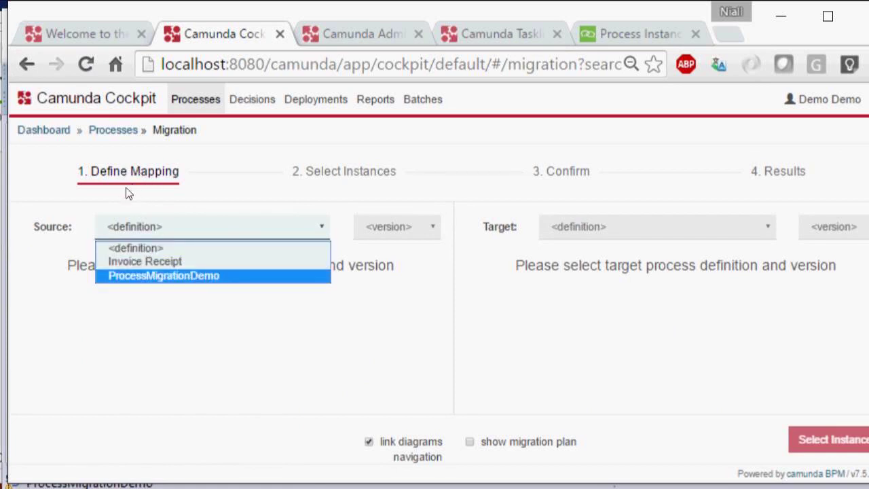
key("Return")
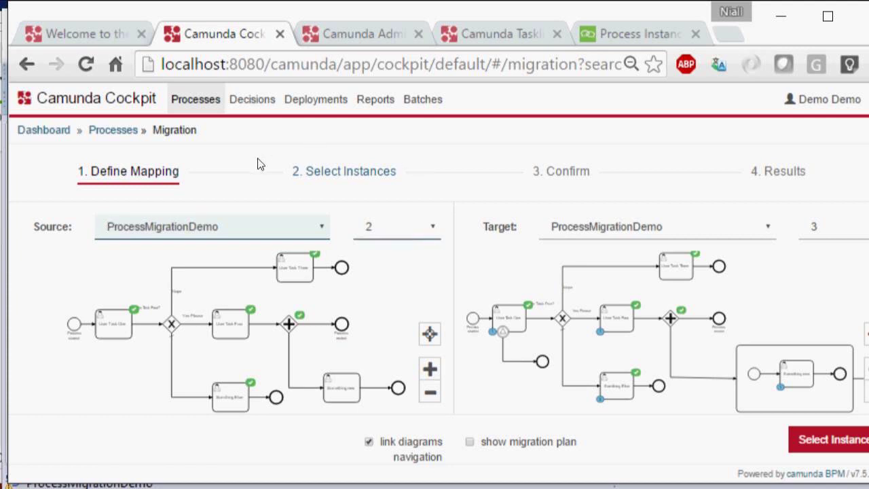
Step: Set the source version to 1 for the migration to ProcessMigrationDemo version 3, and bring the mapped diagrams into view
key("Tab")
key("alt+Down")
key("Down")
key("Return")
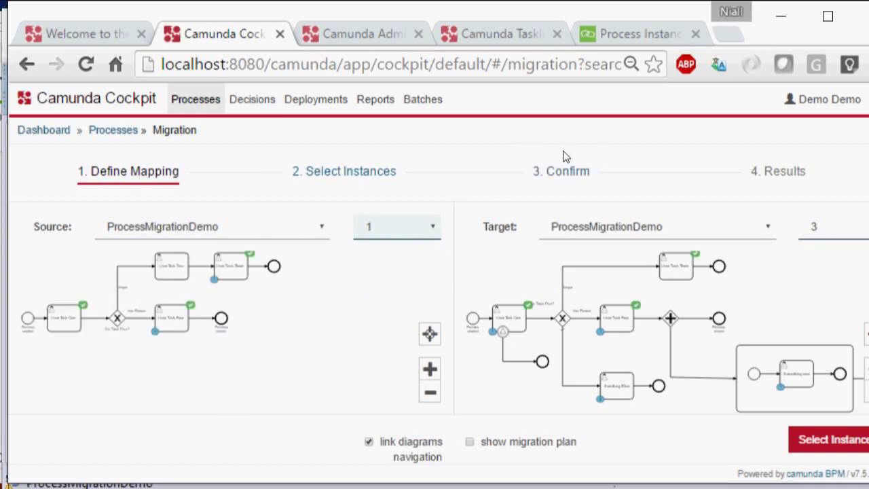
left_click_drag(210, 258, 250, 267)
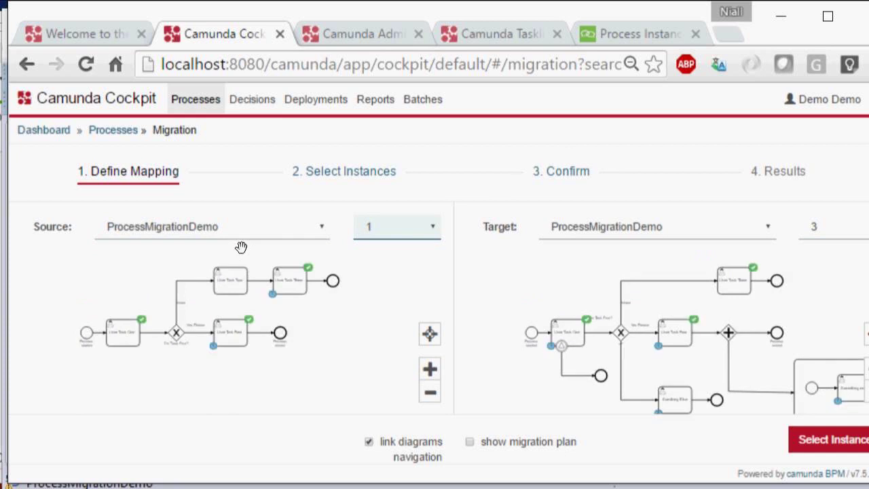
scroll(244, 245, "up", 3)
scroll(272, 282, "down", 1)
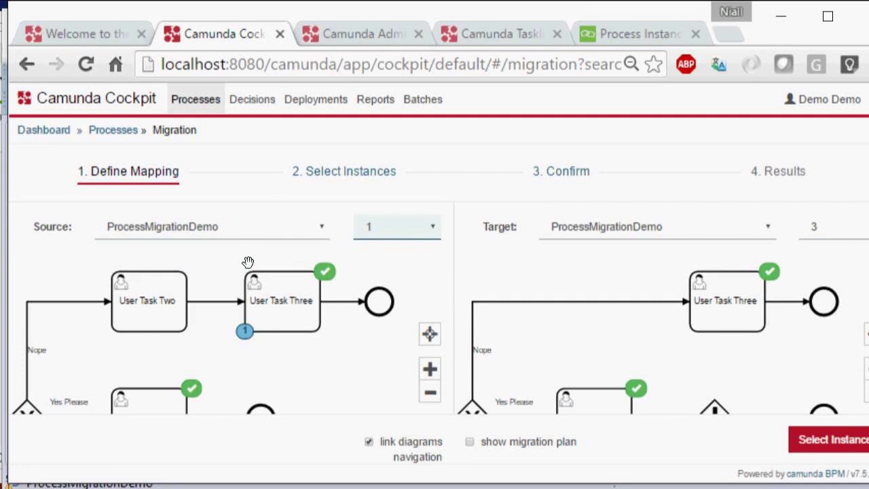
scroll(244, 250, "down", 3)
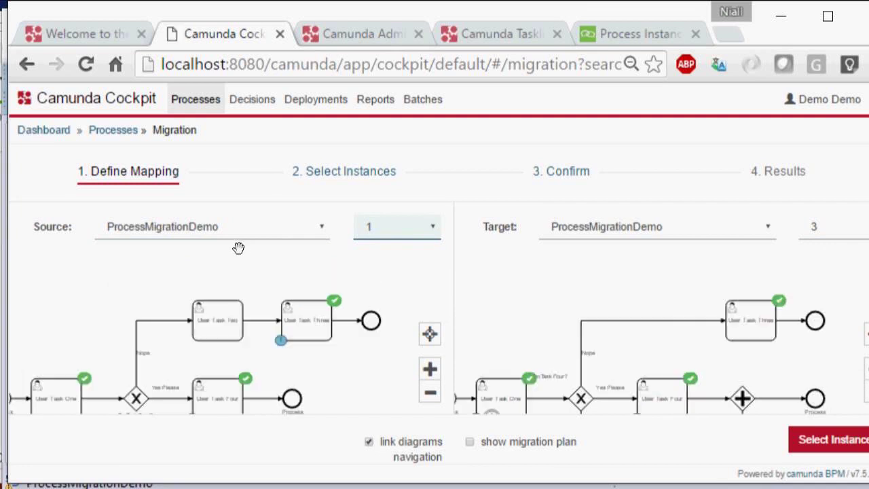
scroll(239, 233, "down", 1)
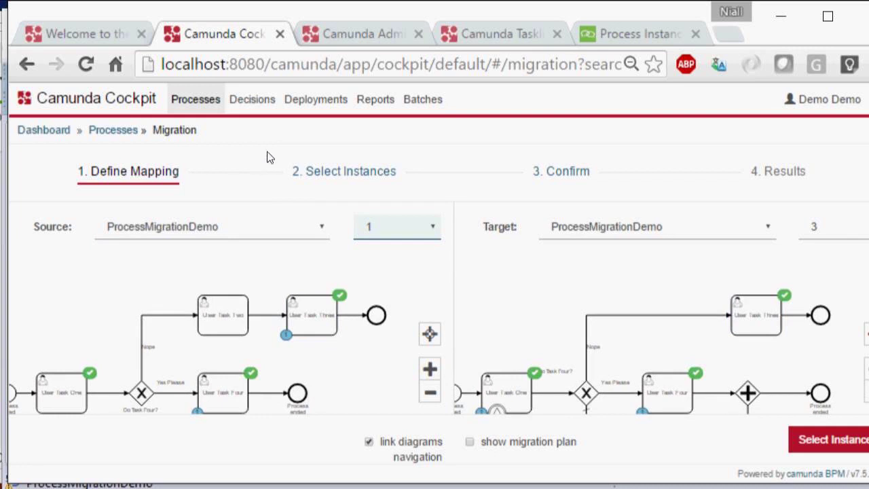
Step: Set the migration source to Invoice Receipt version 1 and compare its diagram with the ProcessMigrationDemo target
key("shift+Tab")
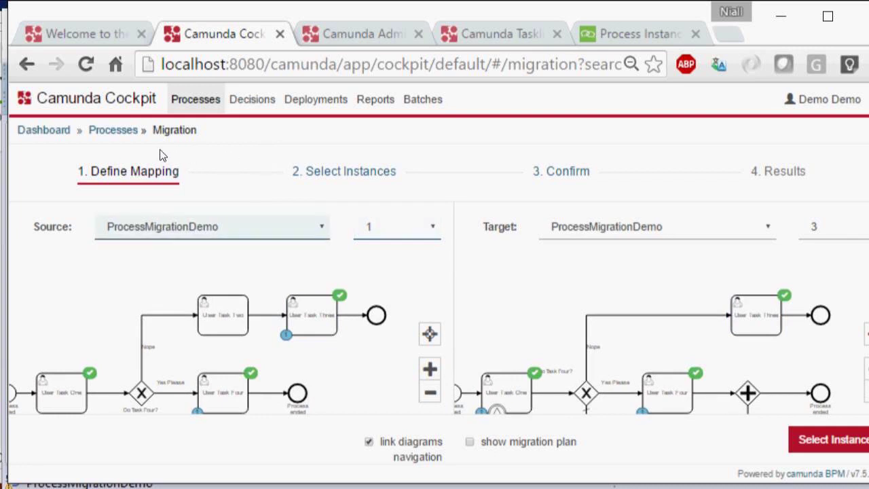
key("alt+Down")
key("Up")
key("Return")
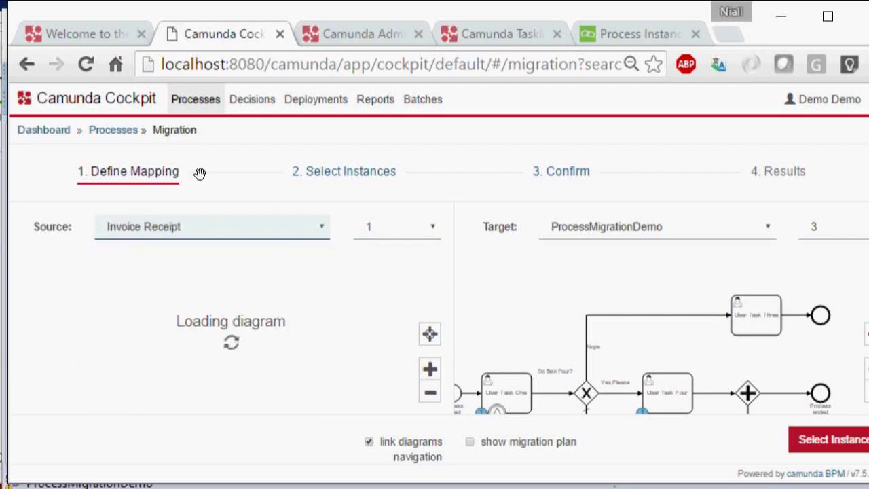
key("Tab")
key("alt+Down")
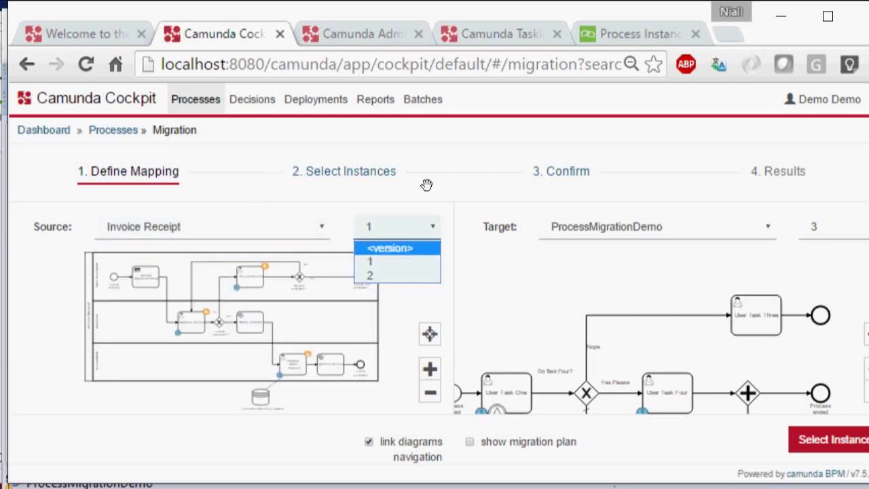
key("Escape")
scroll(185, 268, "up", 3)
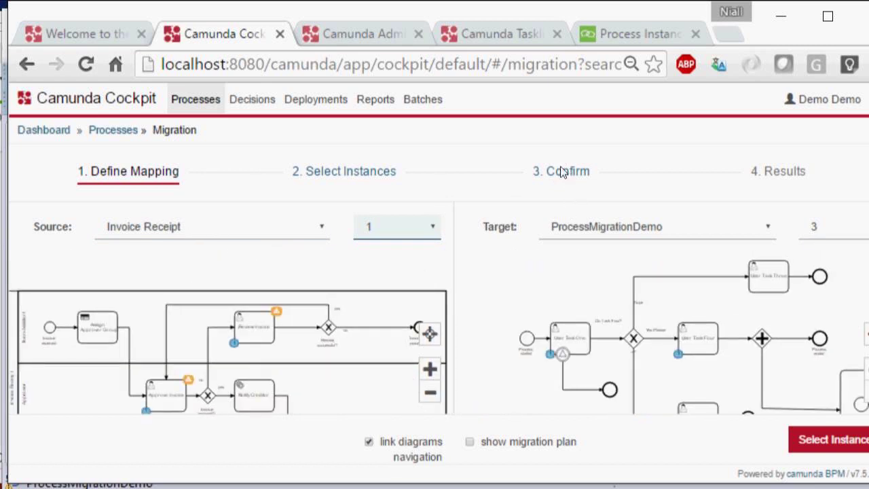
scroll(188, 241, "down", 3)
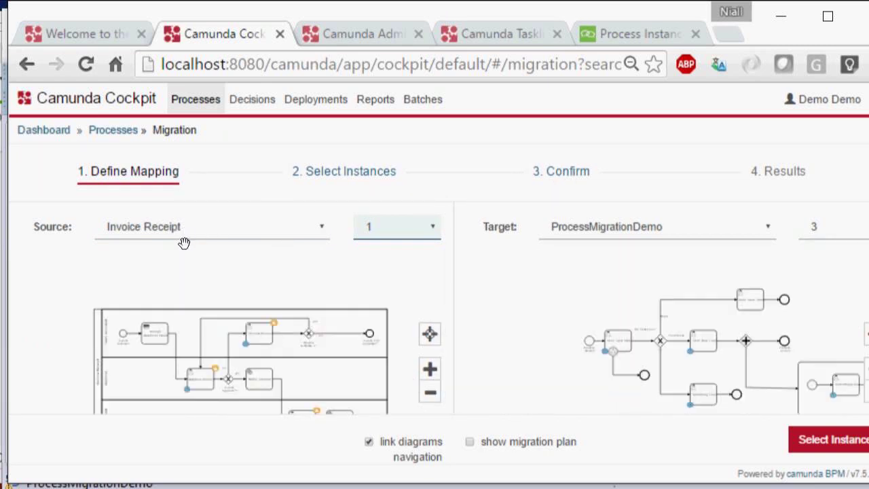
left_click_drag(212, 248, 202, 217)
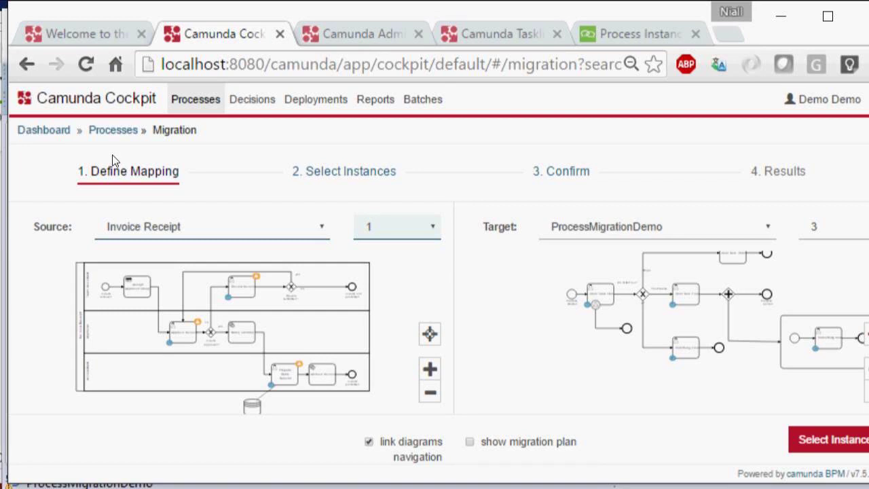
Step: Open the process definition authorizations in Camunda Admin and start a new authorization entry
key("Tab")
key("Tab")
key("Tab")
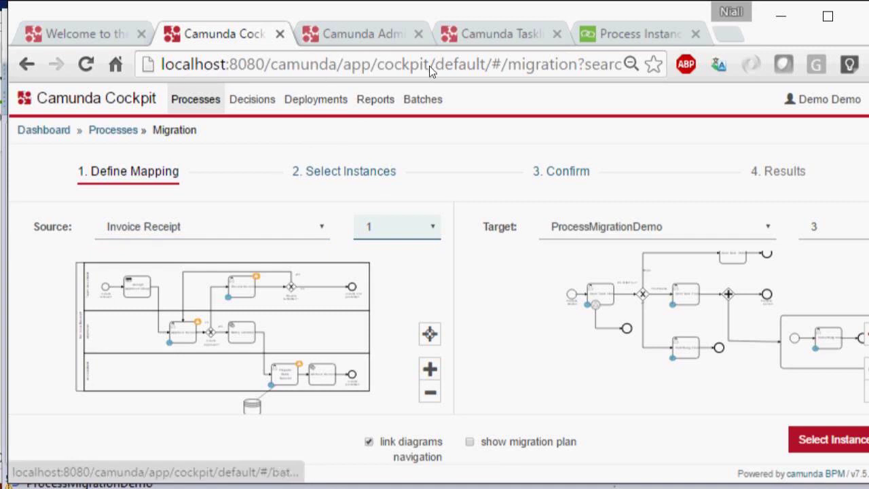
key("Return")
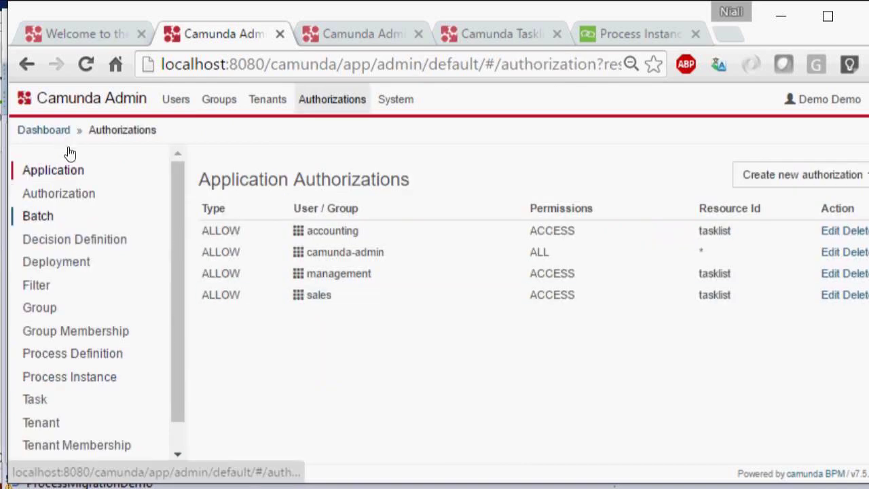
scroll(68, 156, "down", 1)
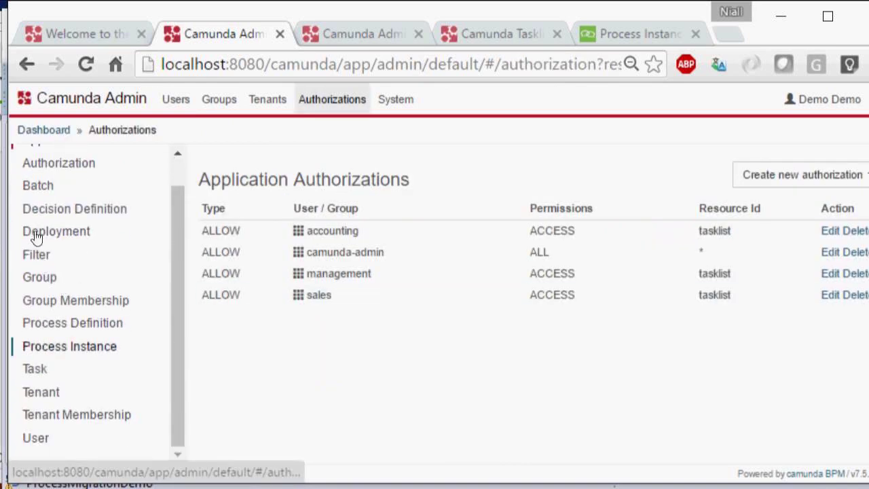
scroll(49, 269, "up", 1)
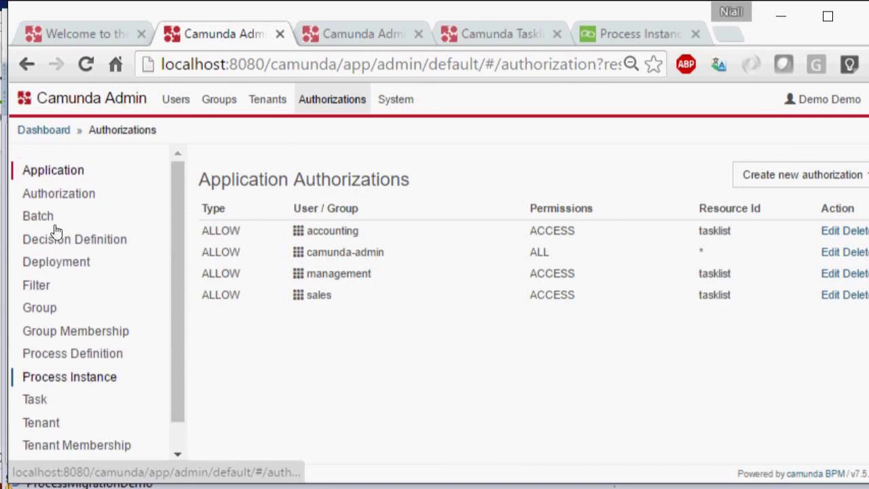
left_click(53, 166)
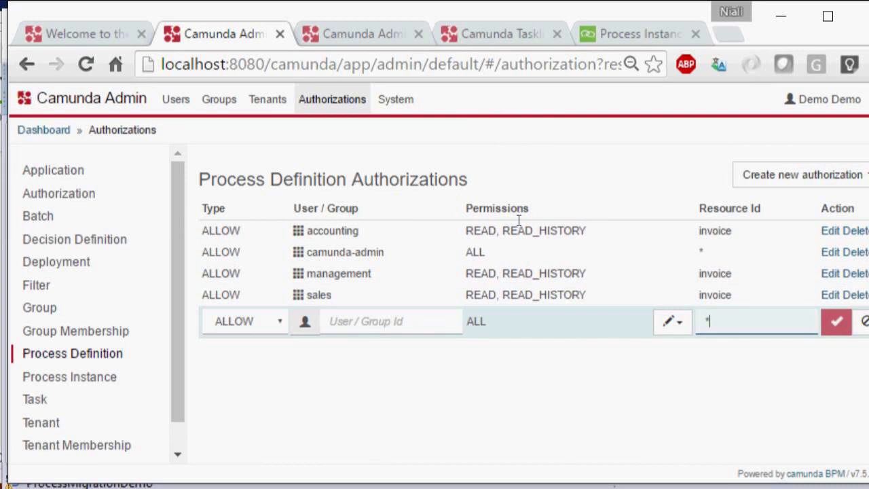
Step: Set the permission of the new process definition authorization to MIGRATE_INSTANCE
key("shift+Tab")
key("shift+Tab")
key("shift+Tab")
key("shift+Tab")
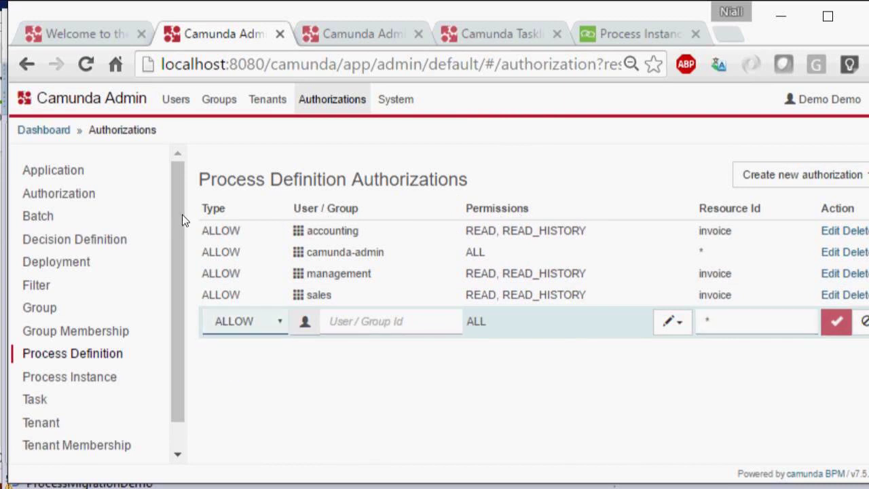
key("Tab")
key("Tab")
key("Return")
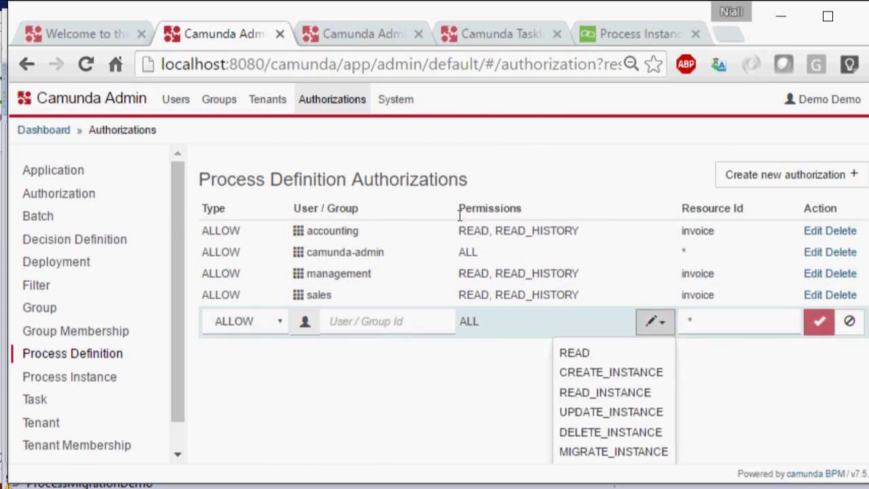
key("Down")
scroll(430, 254, "down", 2)
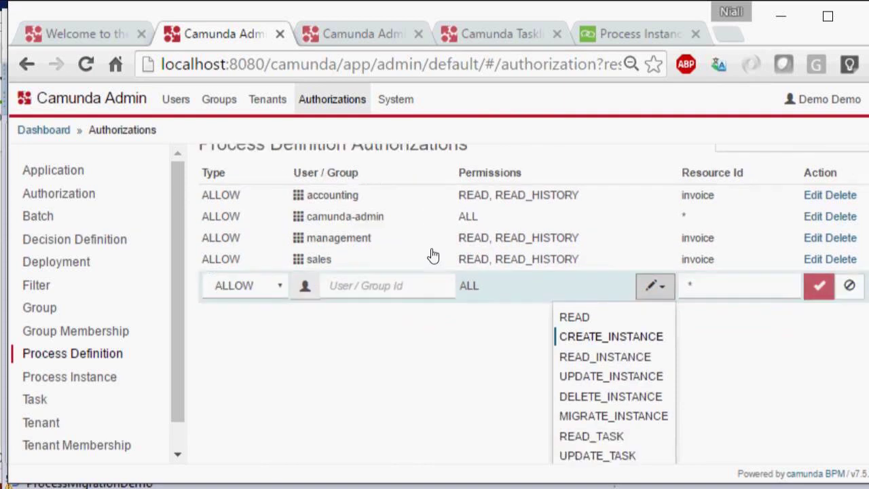
key("Down")
key("Down")
key("Down")
key("Down")
key("Down")
key("Down")
key("Down")
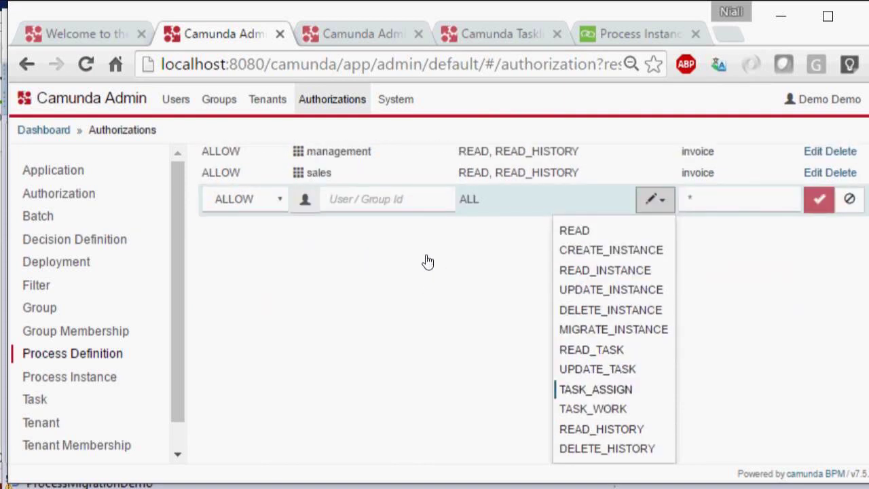
key("Up")
key("Up")
key("Up")
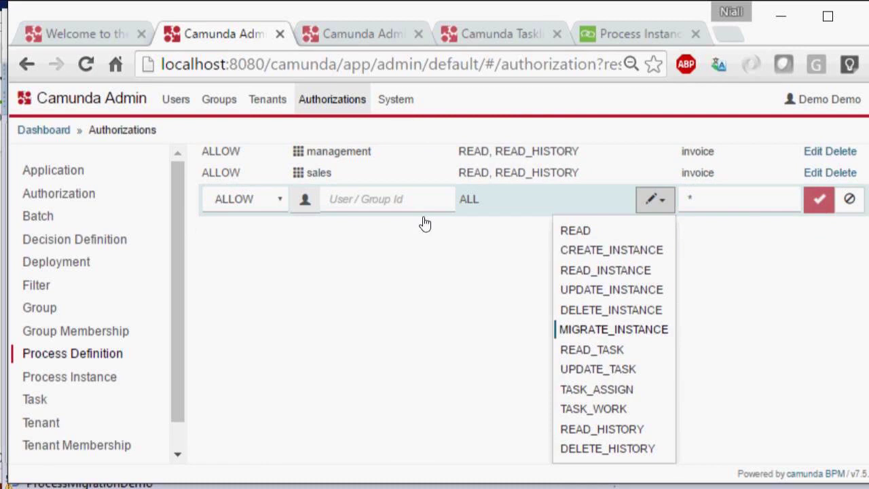
key("Return")
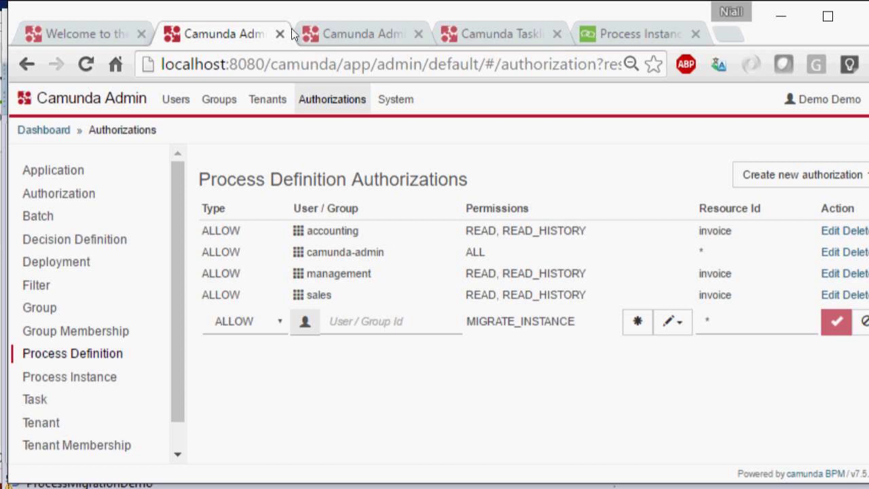
Step: Switch to Camunda Tasklist, claim the newest User Task One of ProcessMigrationDemo, and show its form
key("ctrl+Tab")
key("ctrl+Tab")
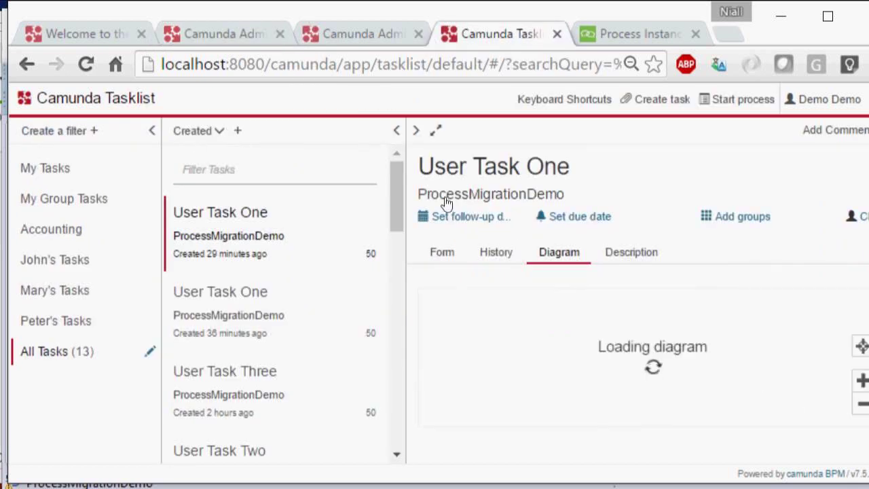
left_click(313, 210)
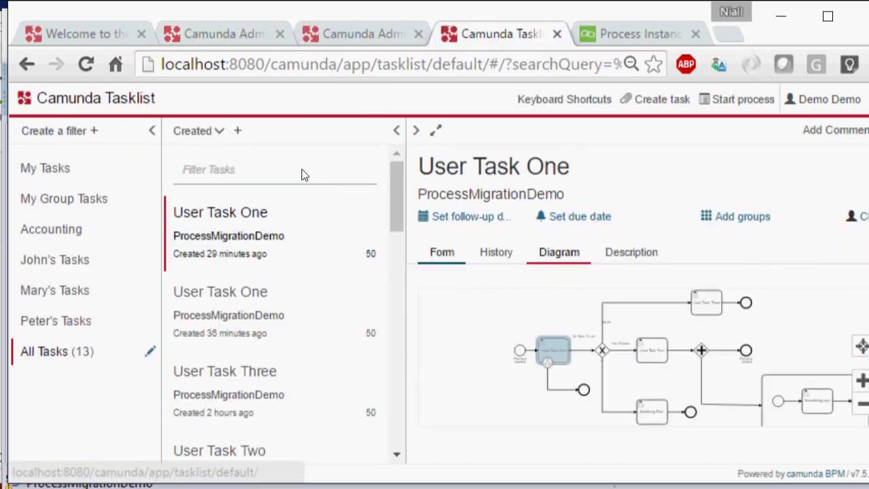
left_click(859, 216)
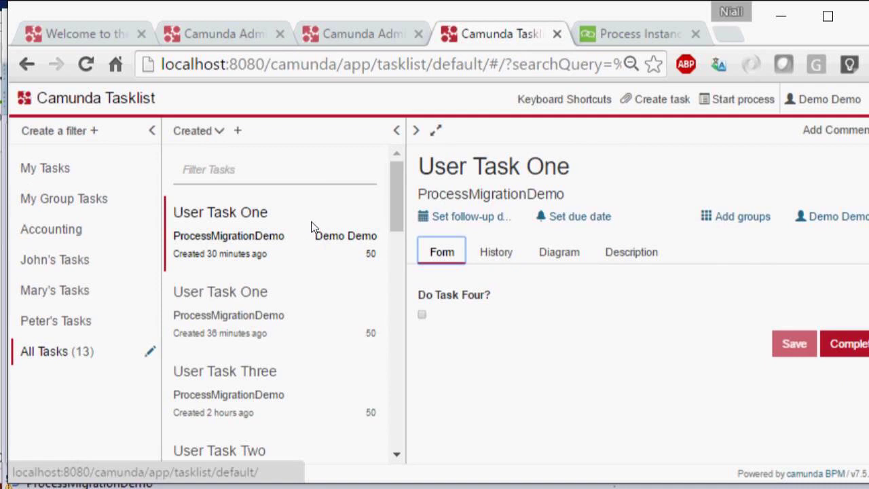
key("Down")
key("Tab")
key("Tab")
key("Tab")
key("Tab")
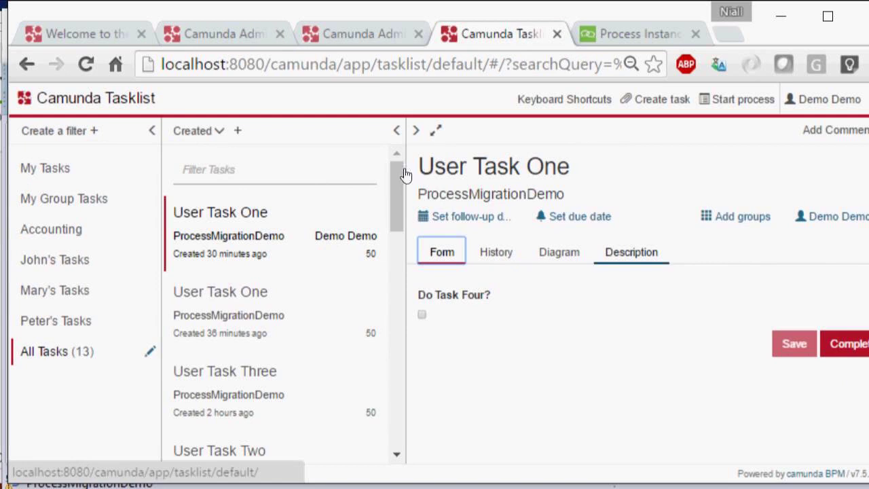
key("Tab")
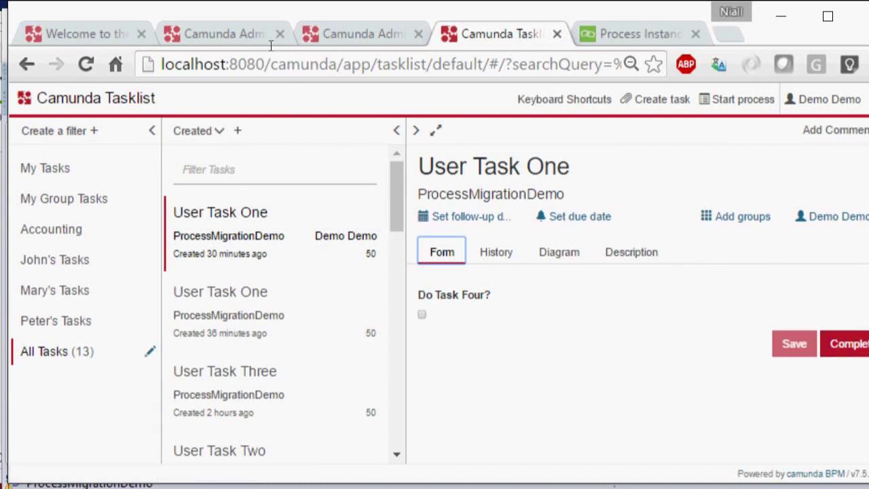
Step: Switch from the Camunda Admin dashboard to Camunda Cockpit and open the list of deployed process definitions
key("ctrl+shift+Tab")
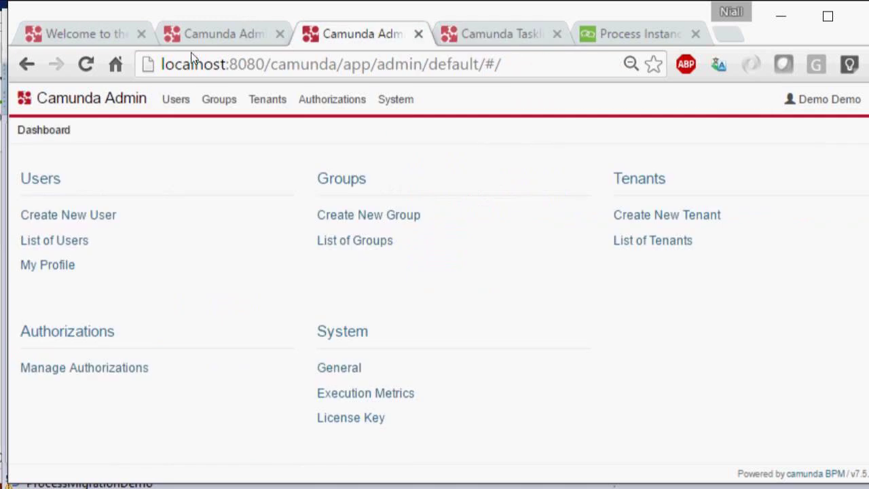
key("Tab")
key("Down")
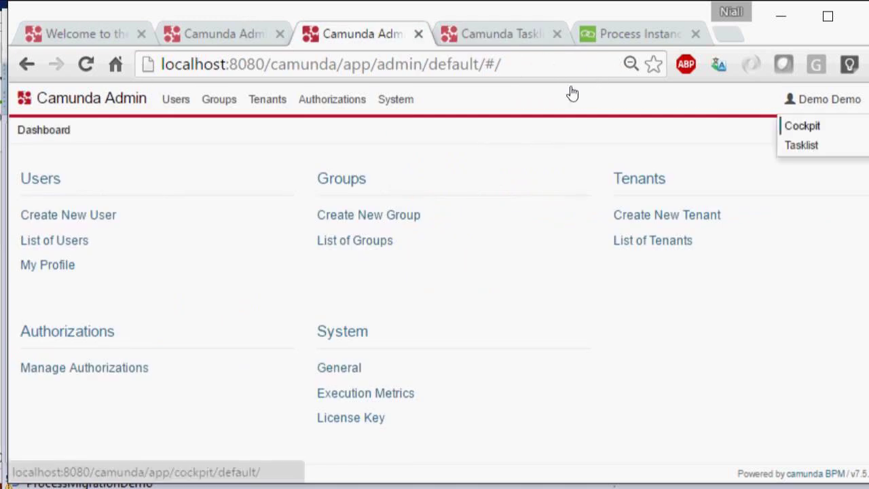
key("Return")
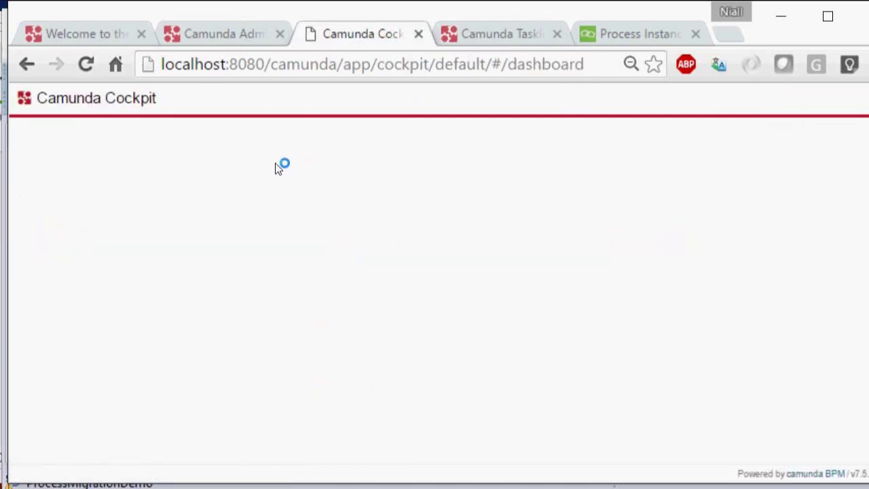
left_click(95, 172)
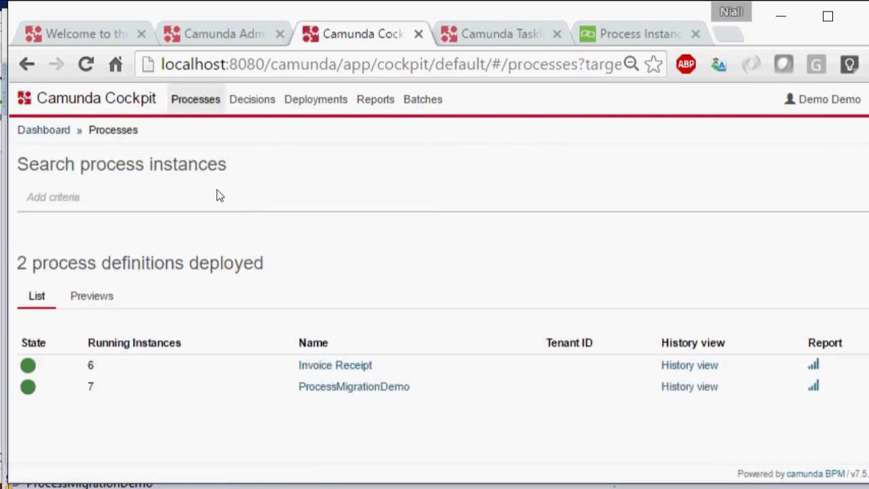
Step: Return to Camunda Tasklist and view the form of the claimed User Task One
left_click(506, 33)
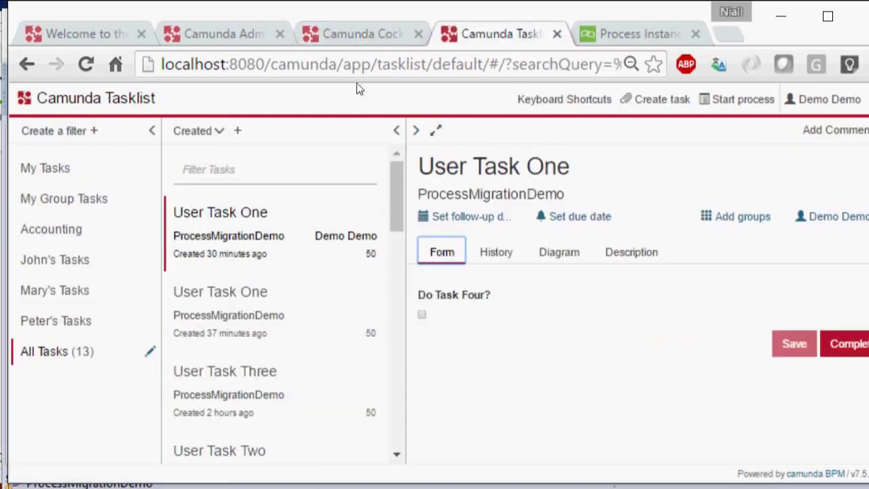
left_click(418, 238)
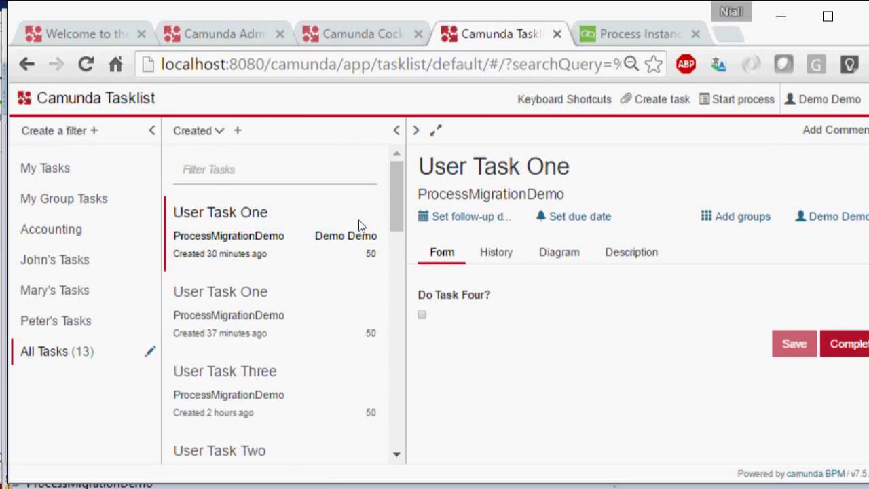
key("Right")
key("Right")
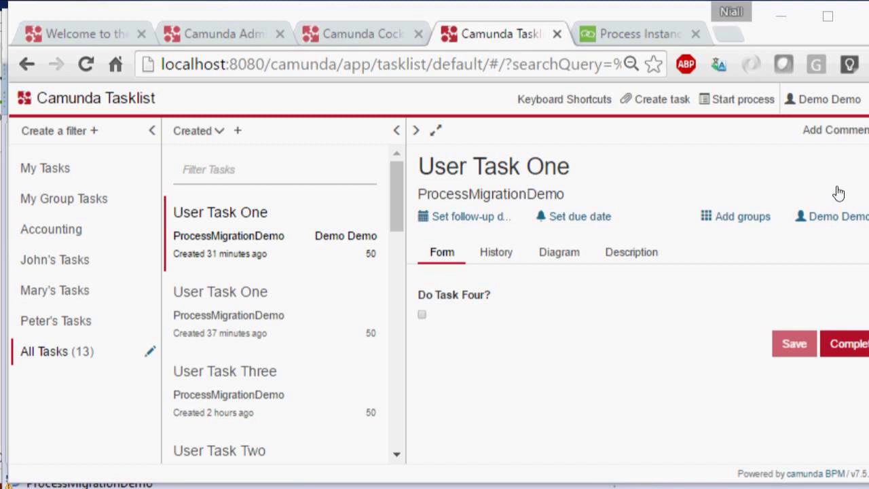
key("Tab")
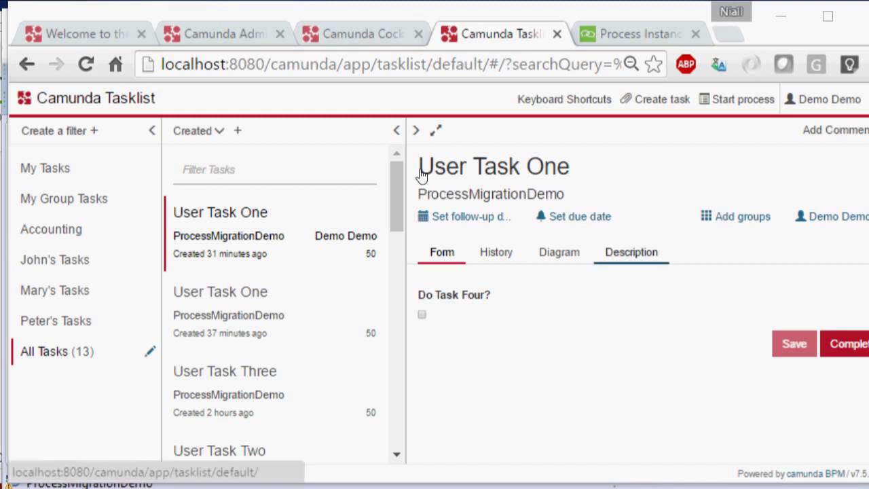